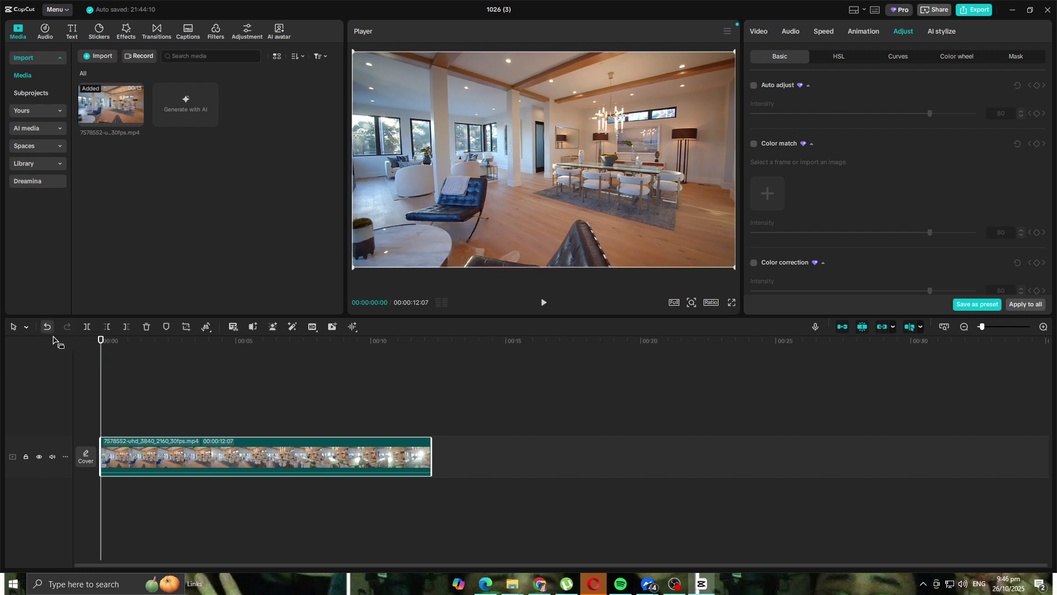
- Keyframe a zoom on the video clip from 100% scale near its start to 168% at 00:00:03:14
left_click_drag(101, 340, 114, 340)
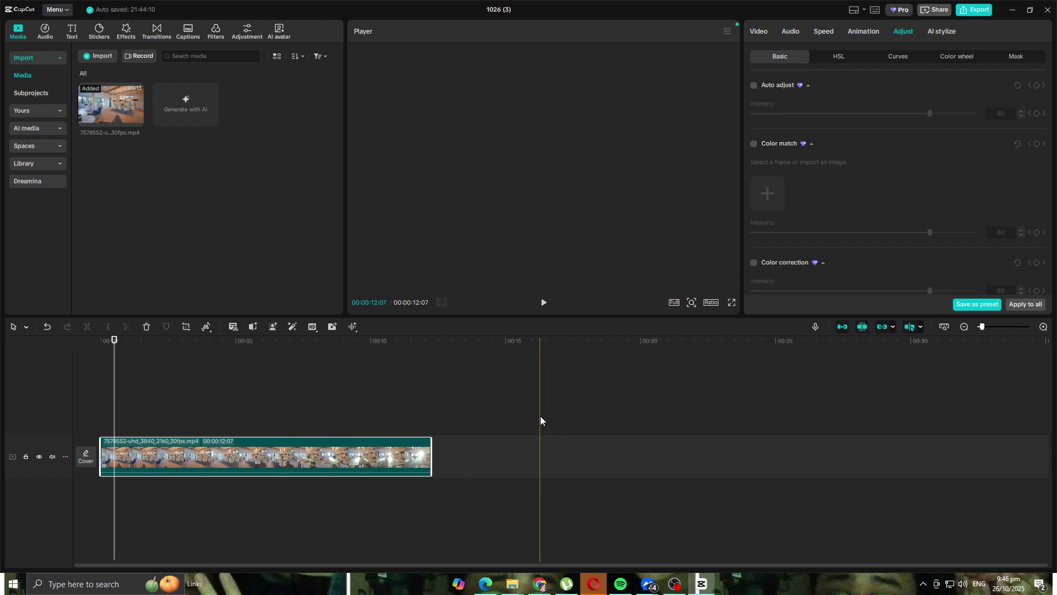
left_click(760, 31)
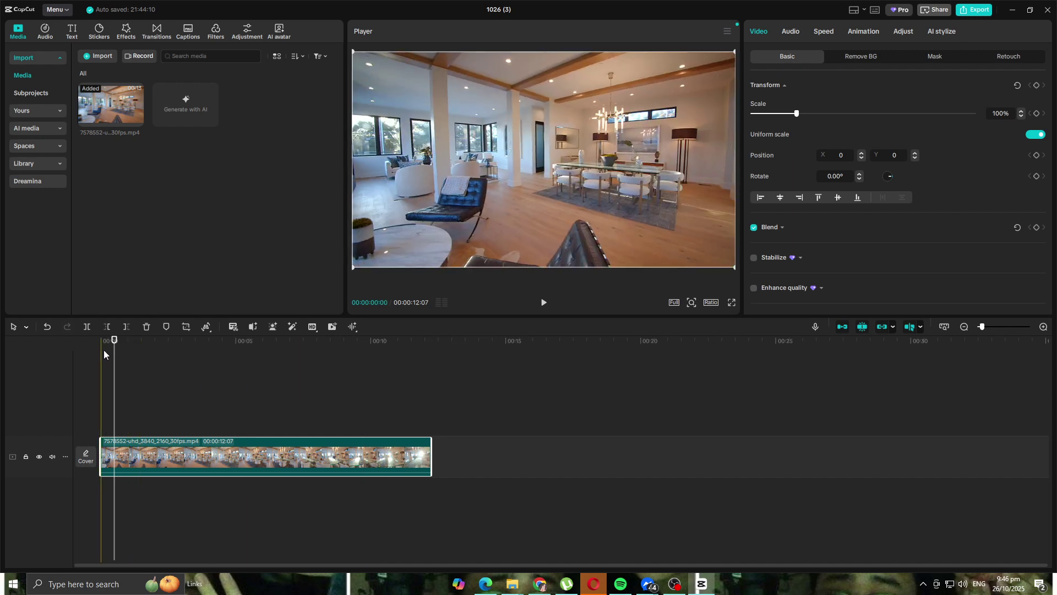
left_click_drag(114, 341, 108, 343)
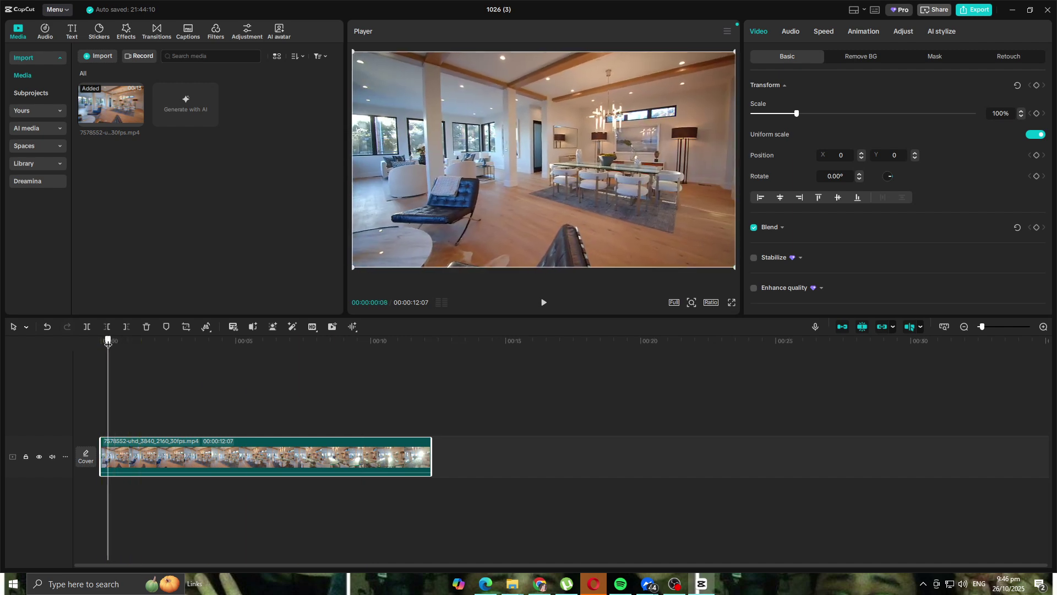
left_click(1038, 86)
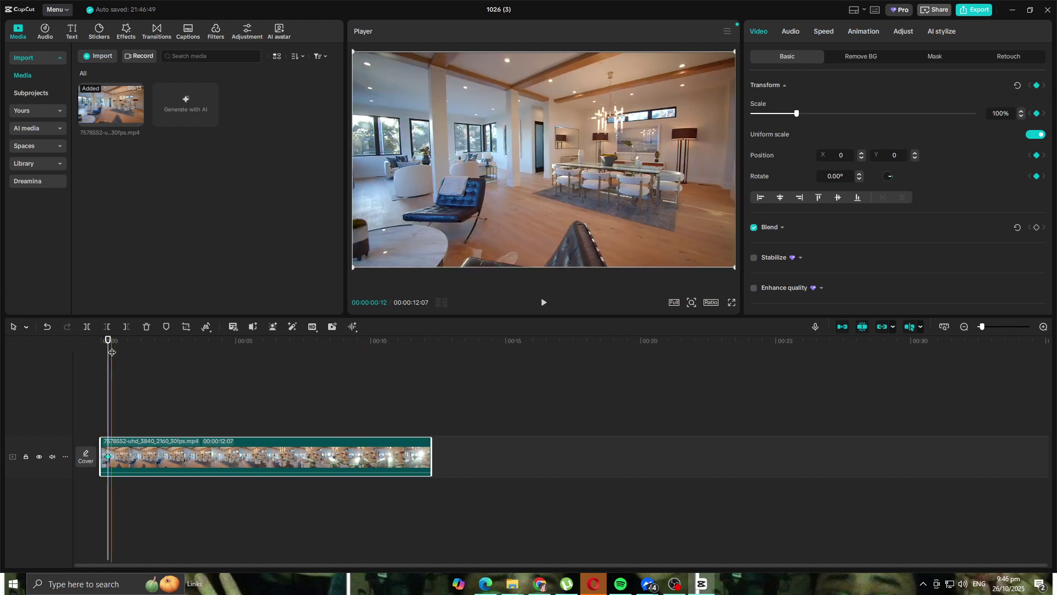
left_click_drag(109, 344, 194, 358)
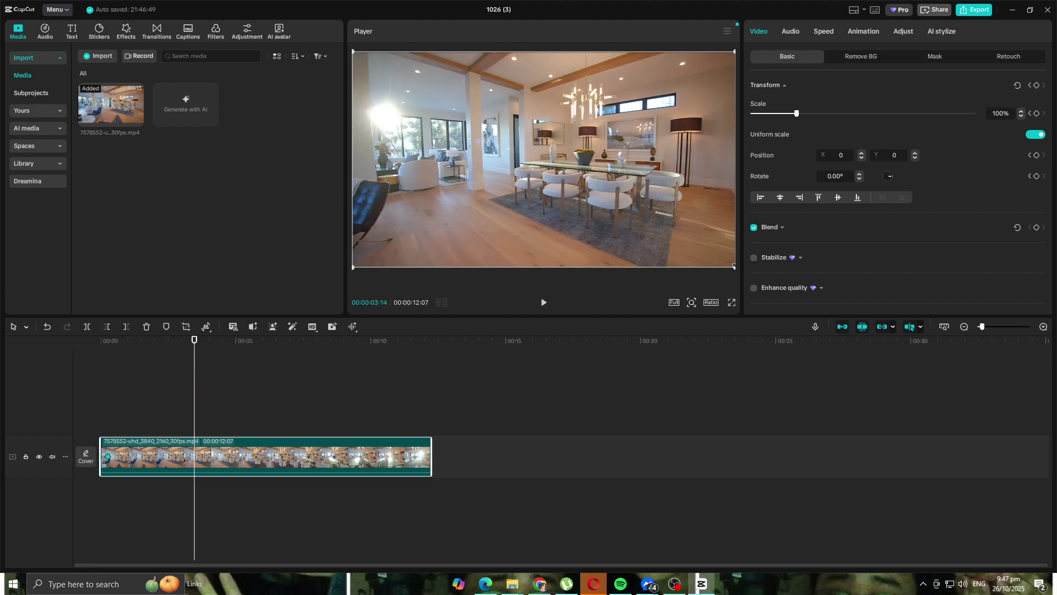
scroll(583, 192, "up", 7)
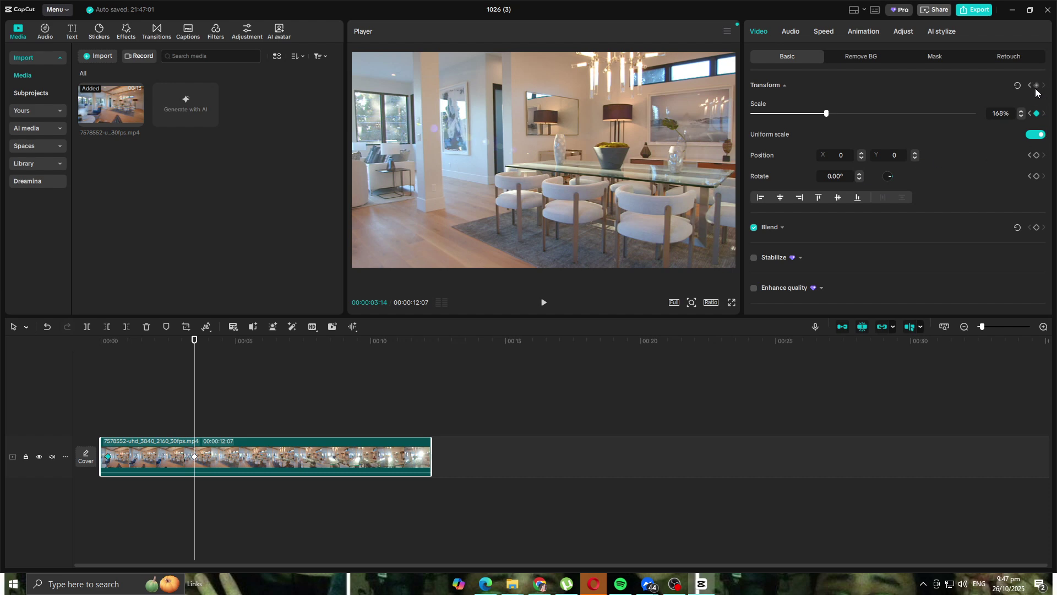
- Play back the zoom from the start of the clip and undo its keyframes
left_click(545, 302)
left_click(103, 342)
left_click(544, 303)
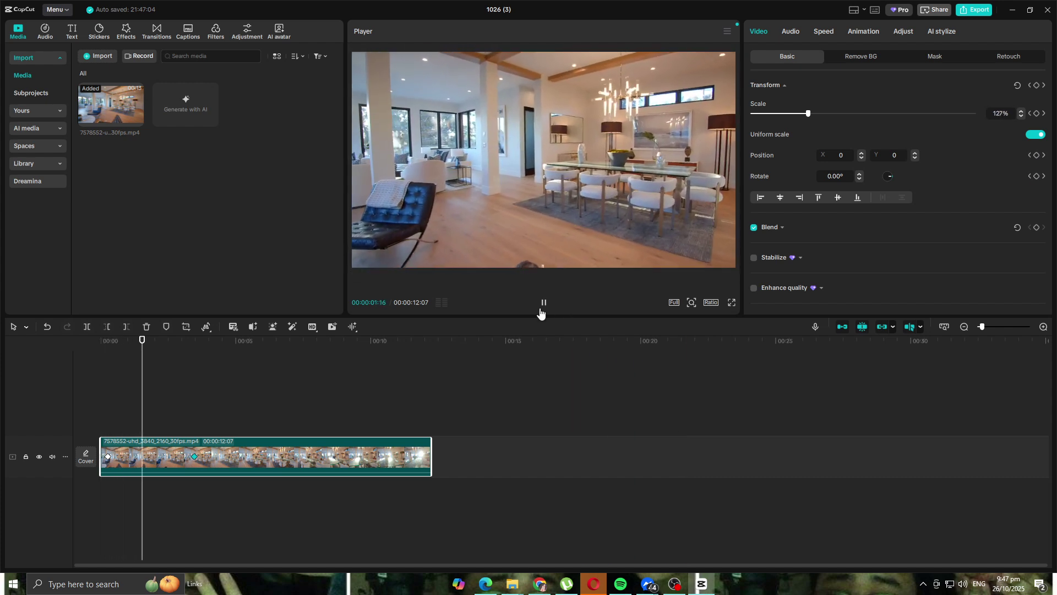
left_click(542, 309)
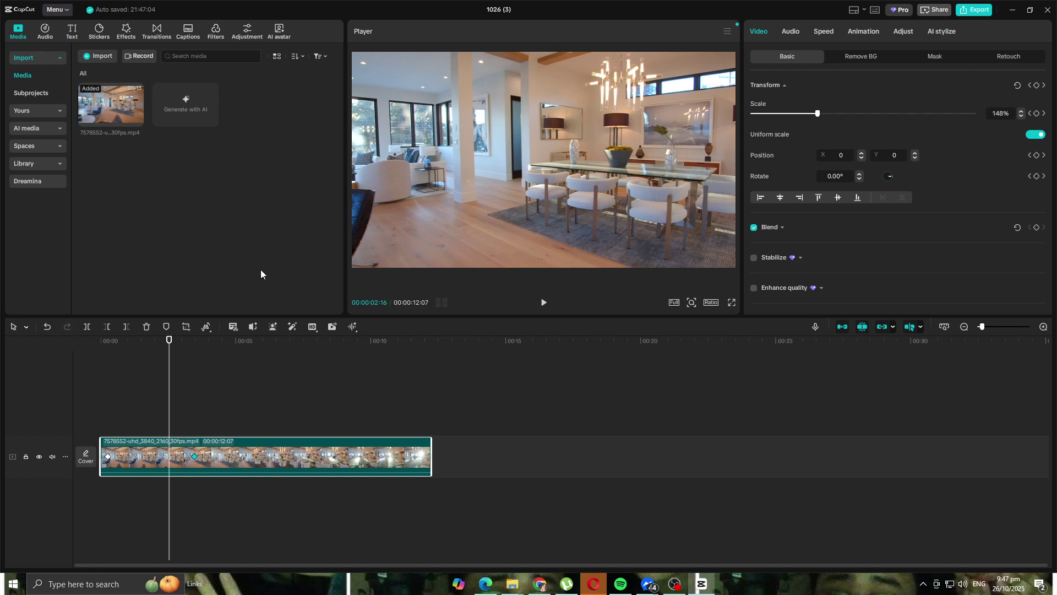
key("ctrl+z")
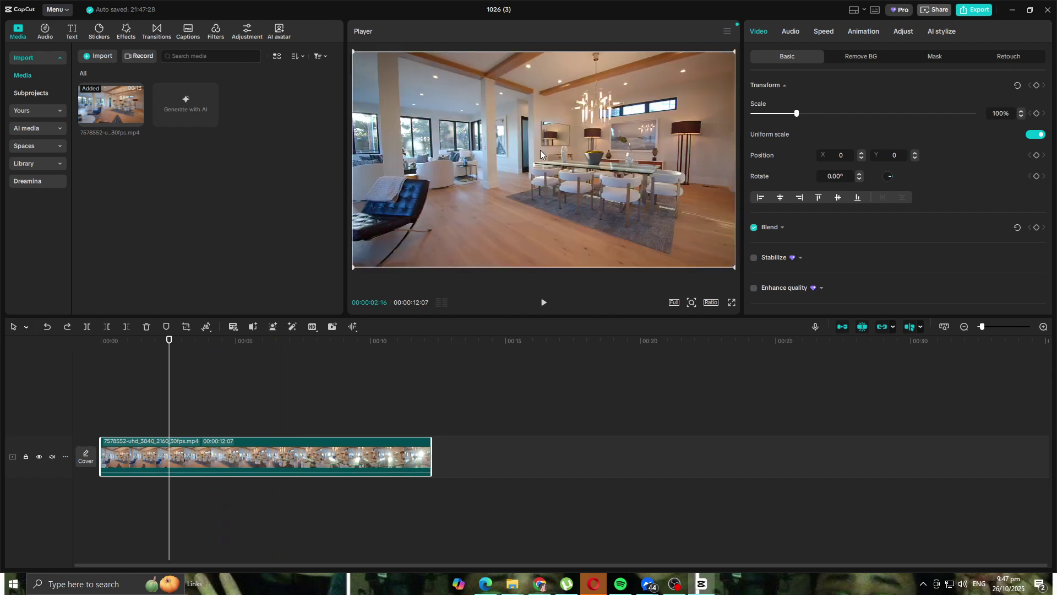
- Split the clip at 00:00:01:11 and select its first segment
left_click(97, 368)
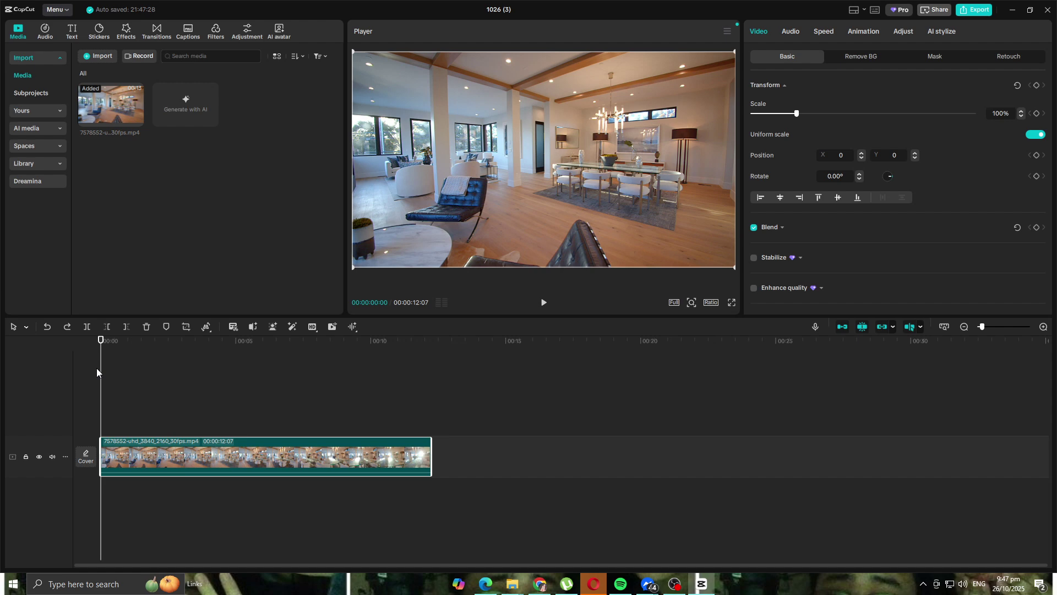
left_click_drag(101, 340, 138, 340)
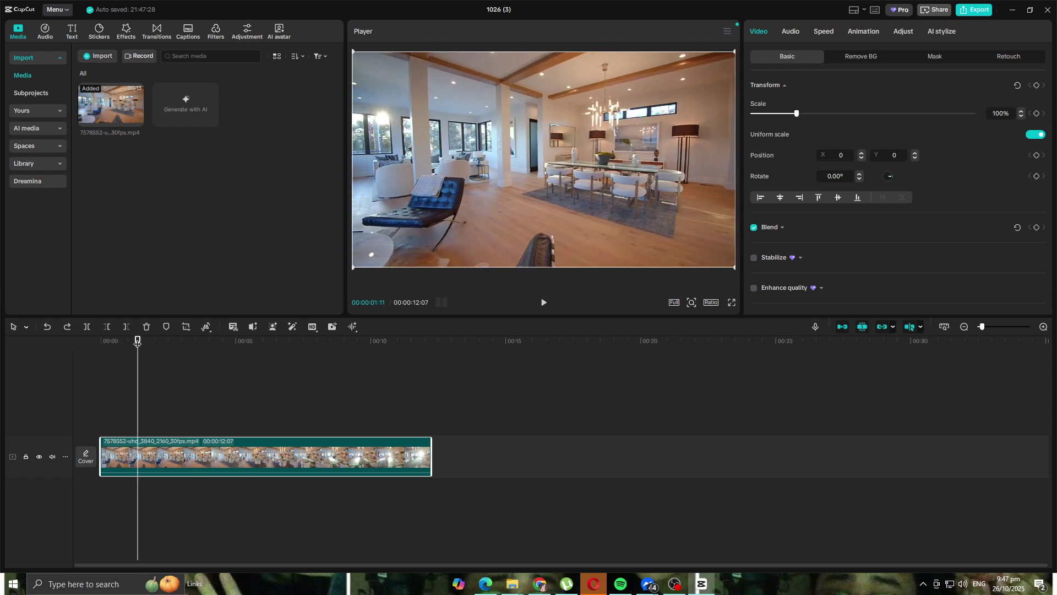
left_click(87, 327)
left_click(121, 451)
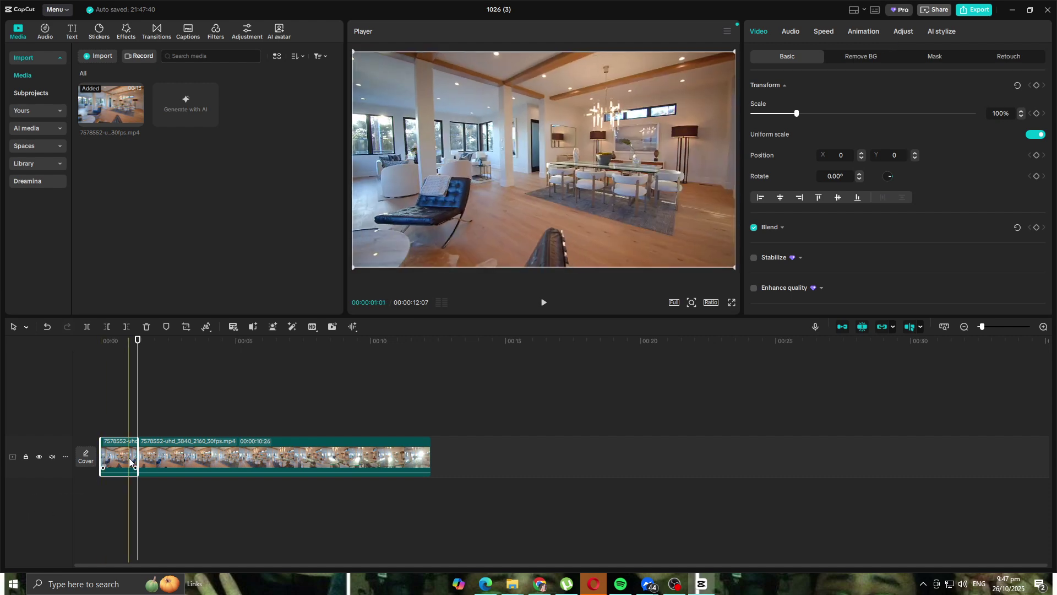
- Display the speed curve presets for the first segment and split the rest of the clip at 00:00:02:23
left_click(833, 32)
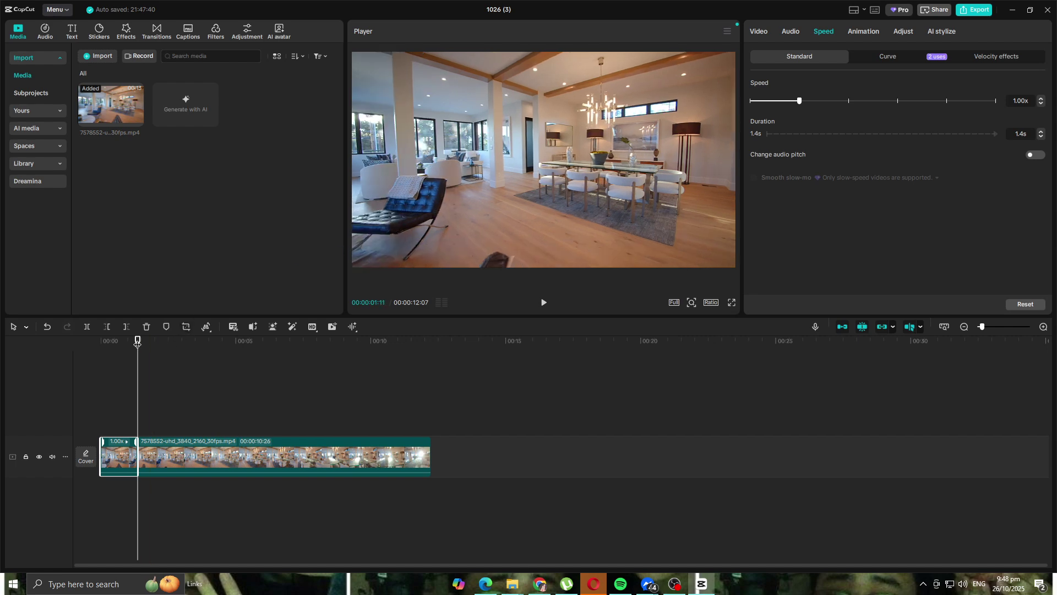
left_click(116, 346)
left_click_drag(115, 346, 109, 343)
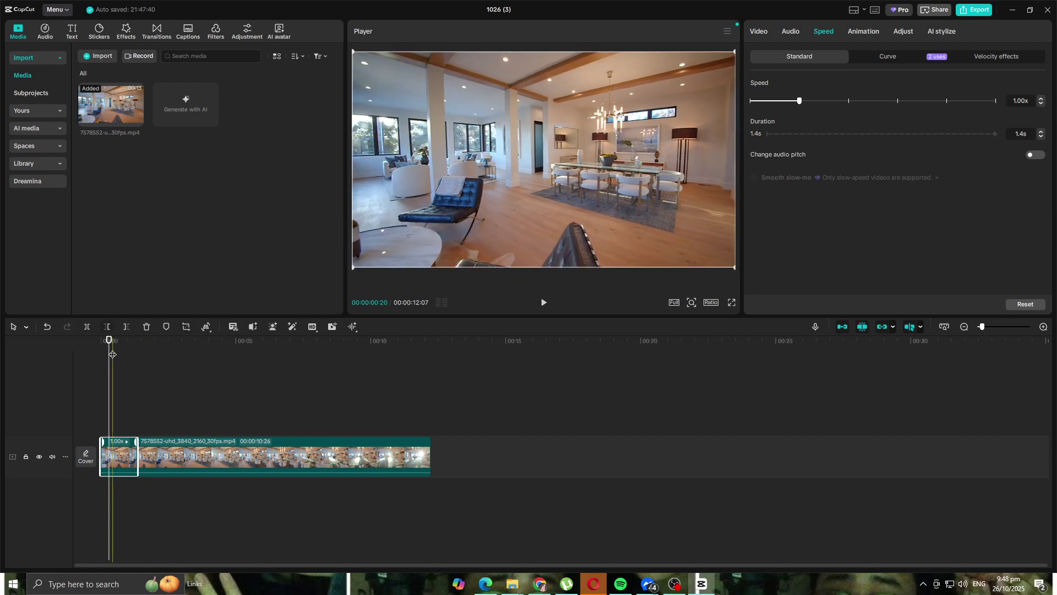
left_click(881, 57)
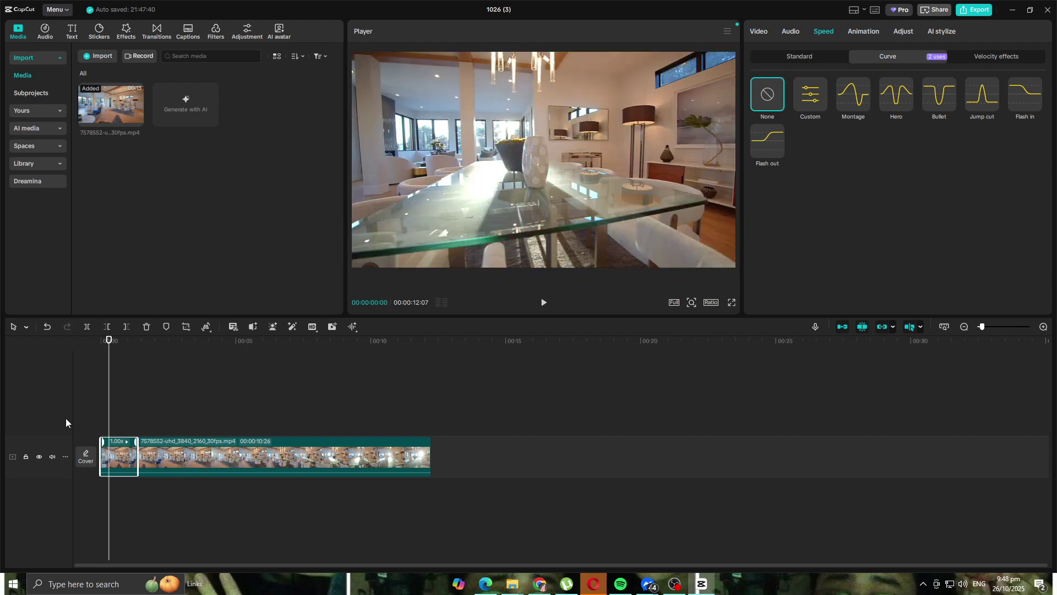
left_click_drag(108, 346, 174, 346)
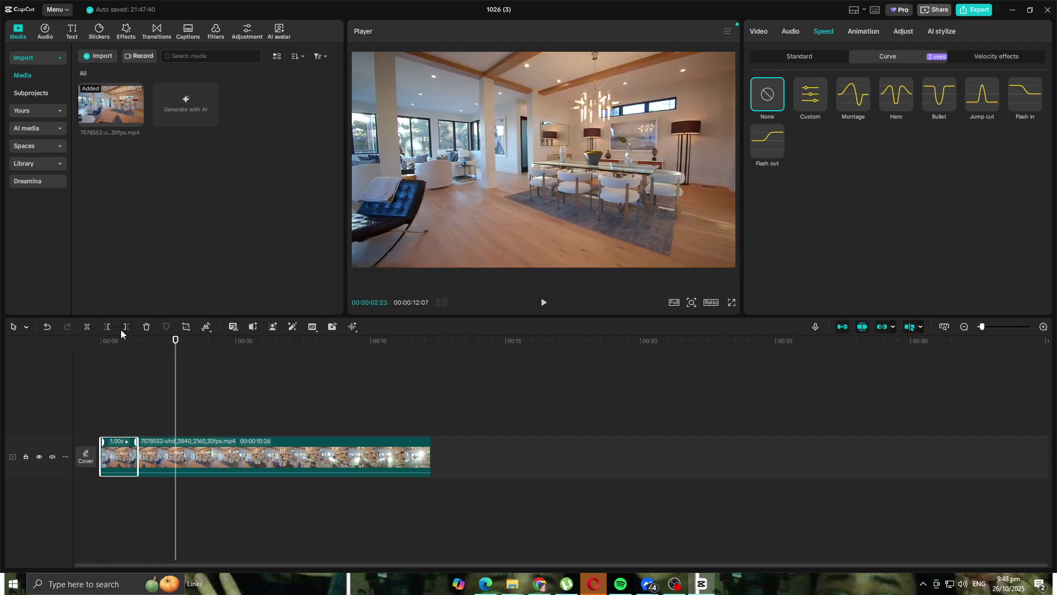
left_click(87, 326)
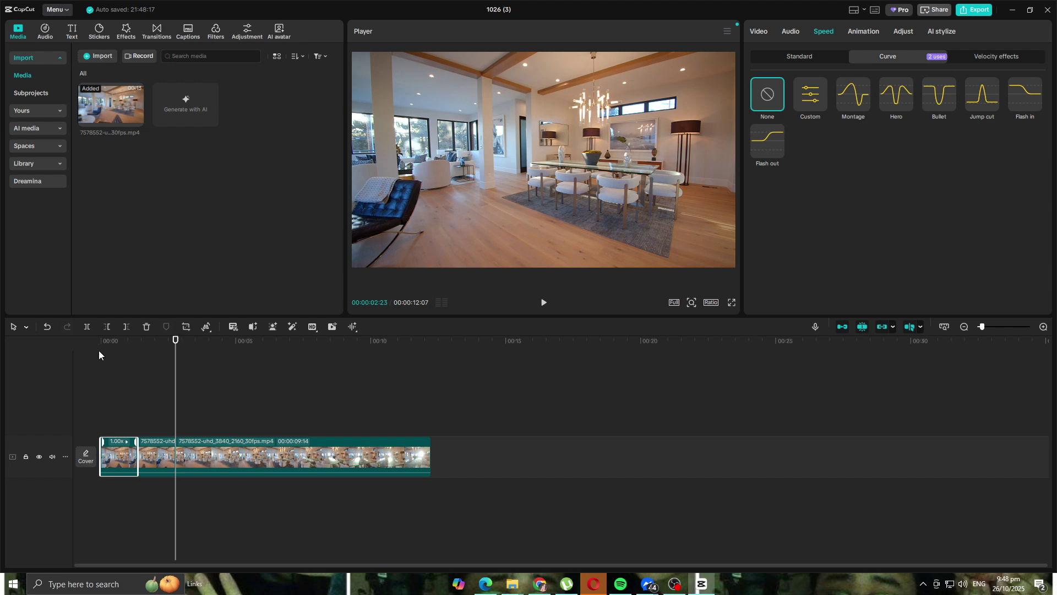
- Apply preset speed curves to the first two segments, using Flash out on the second, and play them from the start
left_click_drag(182, 339, 107, 339)
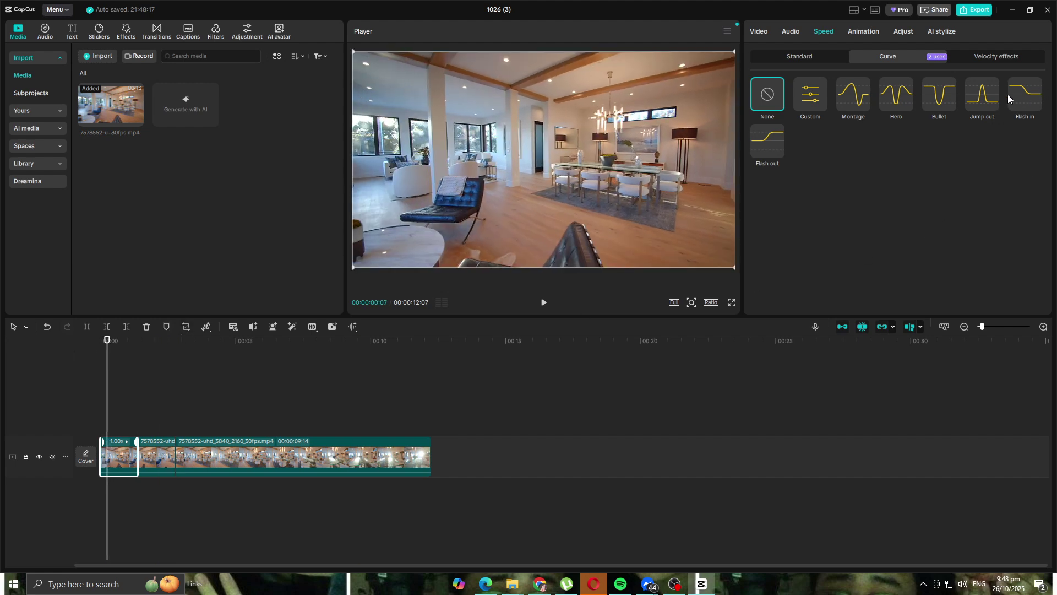
left_click(767, 140)
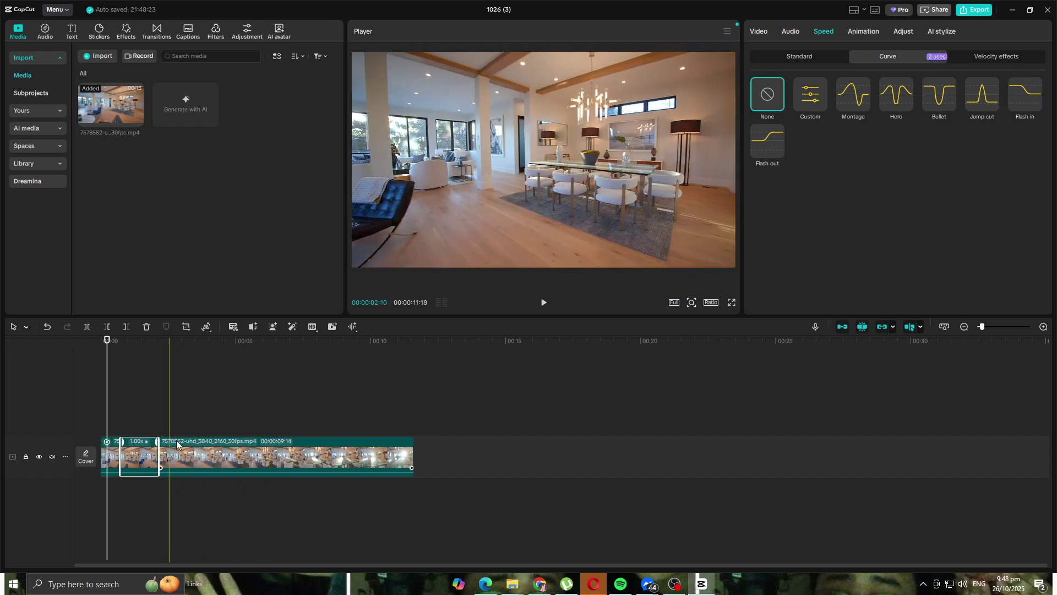
key("space")
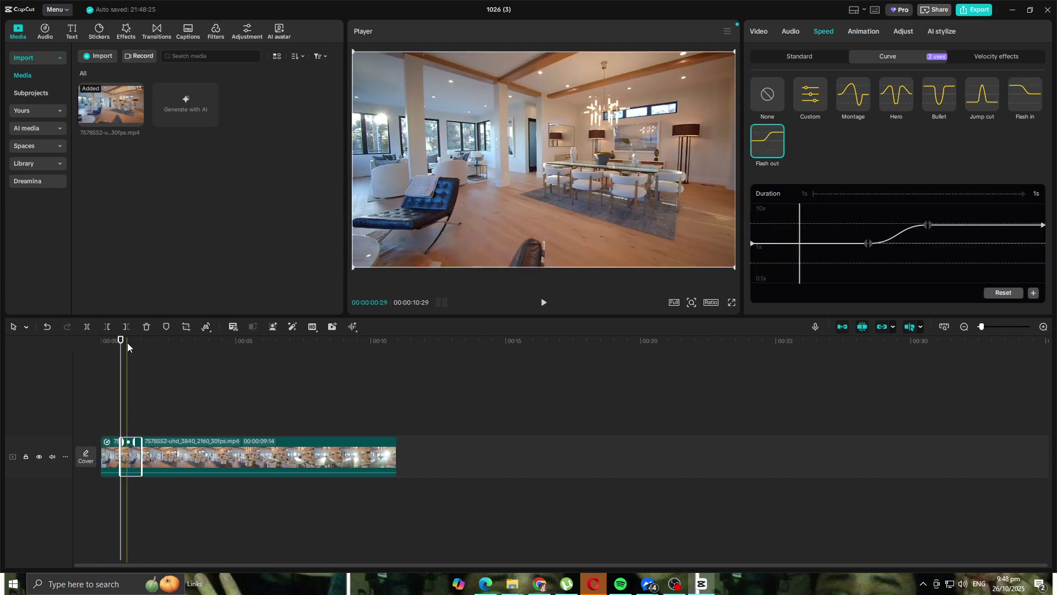
left_click_drag(122, 340, 64, 344)
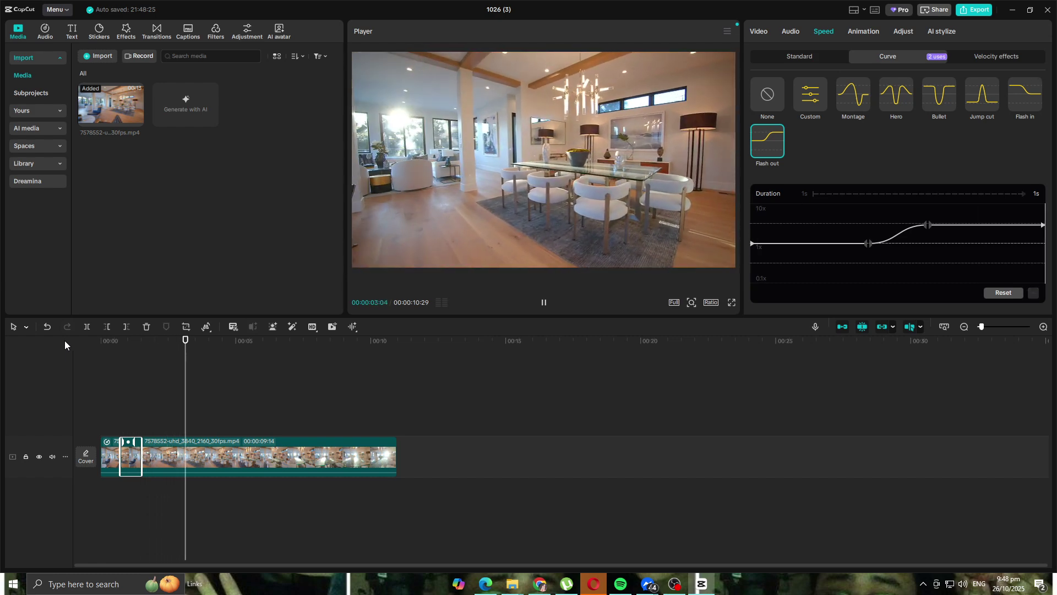
- Undo the preset speed curves and both splits of the clip
key("ctrl+z")
key("ctrl+z")
key("ctrl+z")
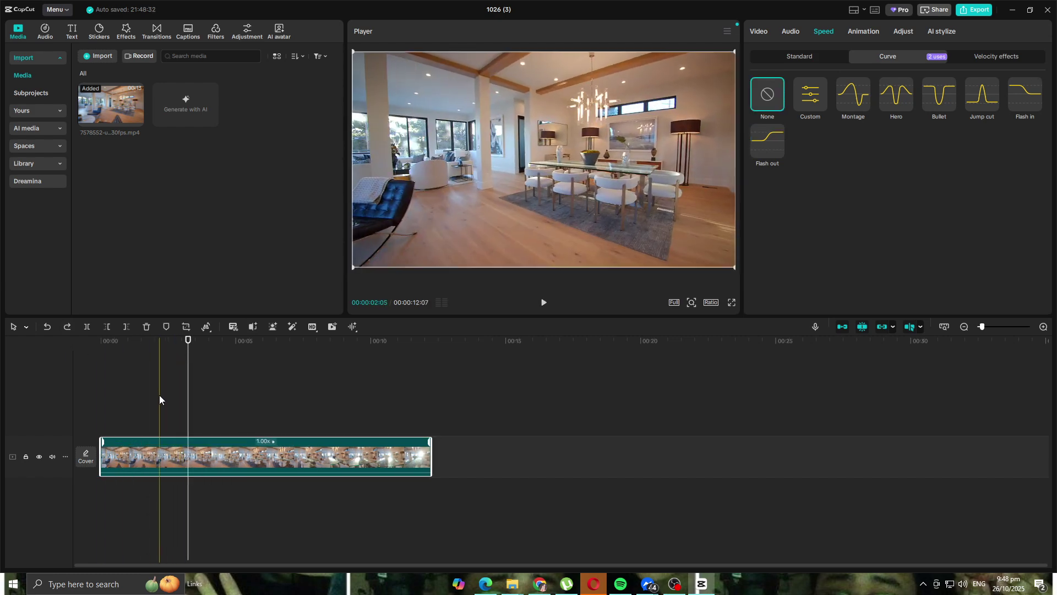
- Split the clip at 00:00:01:07 and give its first segment a Custom speed curve
left_click_drag(191, 345, 134, 343)
left_click(87, 326)
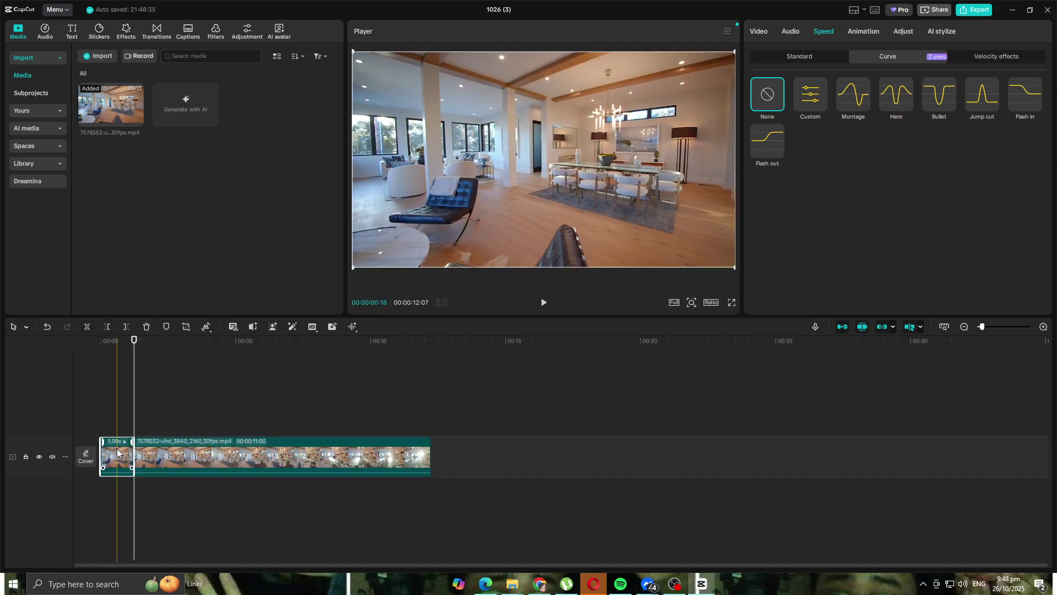
left_click(817, 102)
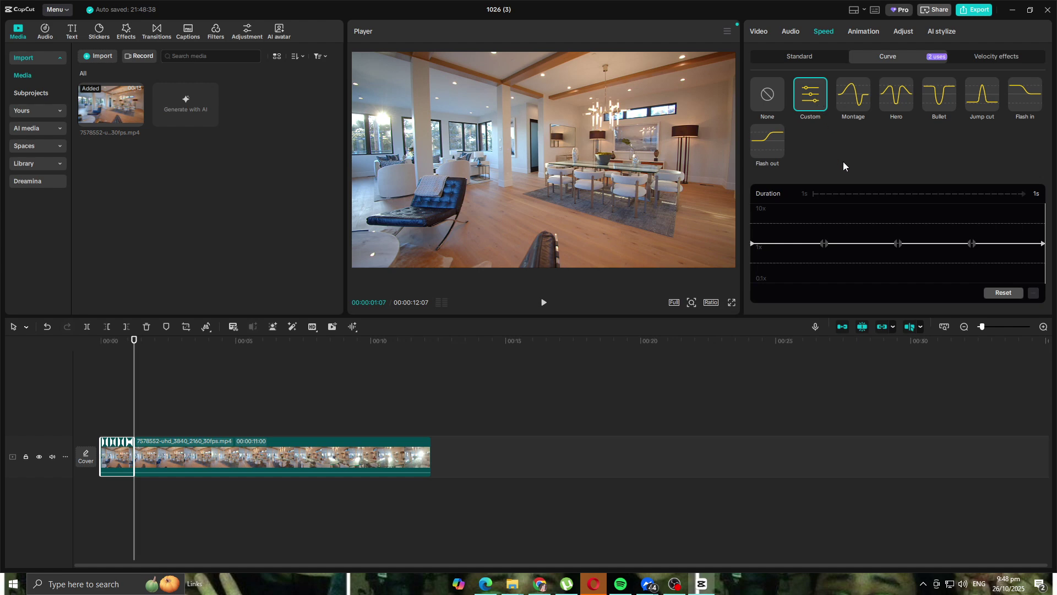
- Raise the start of the custom speed curve close to 10x and lower its middle point close to 0.1x
left_click(753, 244)
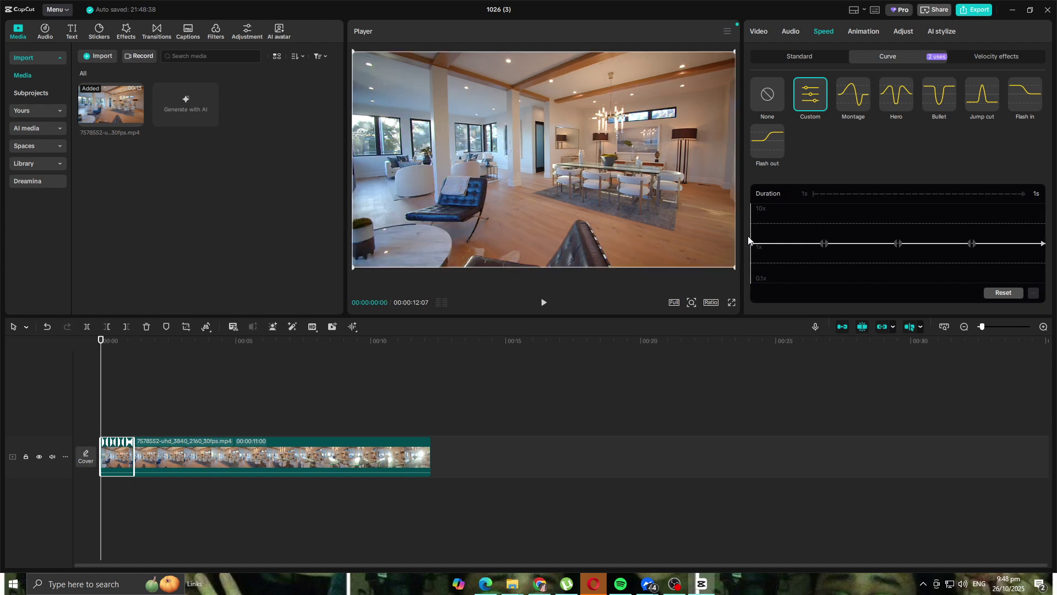
left_click_drag(752, 244, 752, 209)
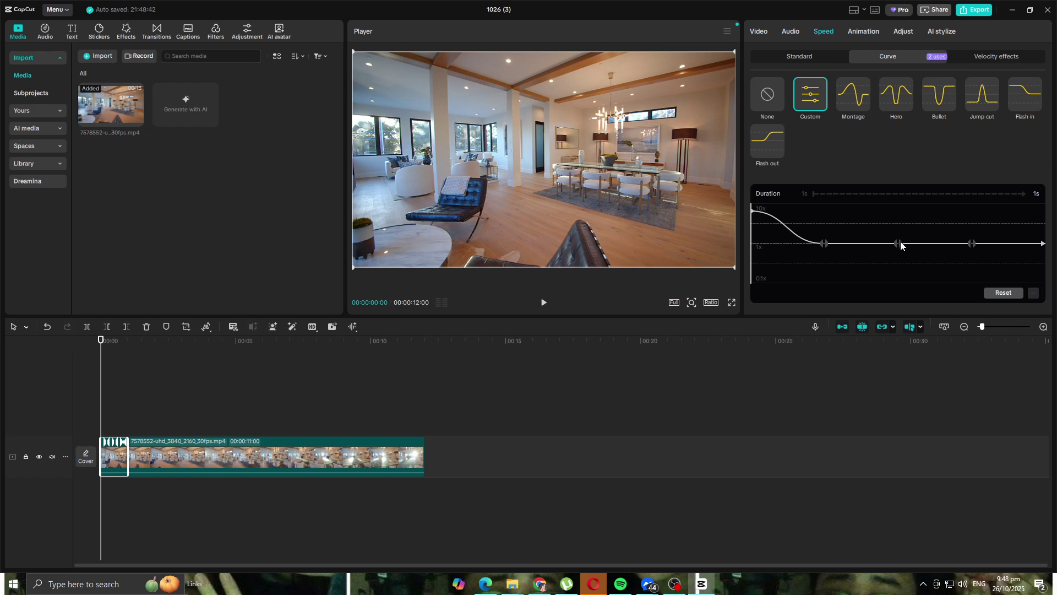
left_click_drag(901, 246, 888, 273)
left_click(821, 32)
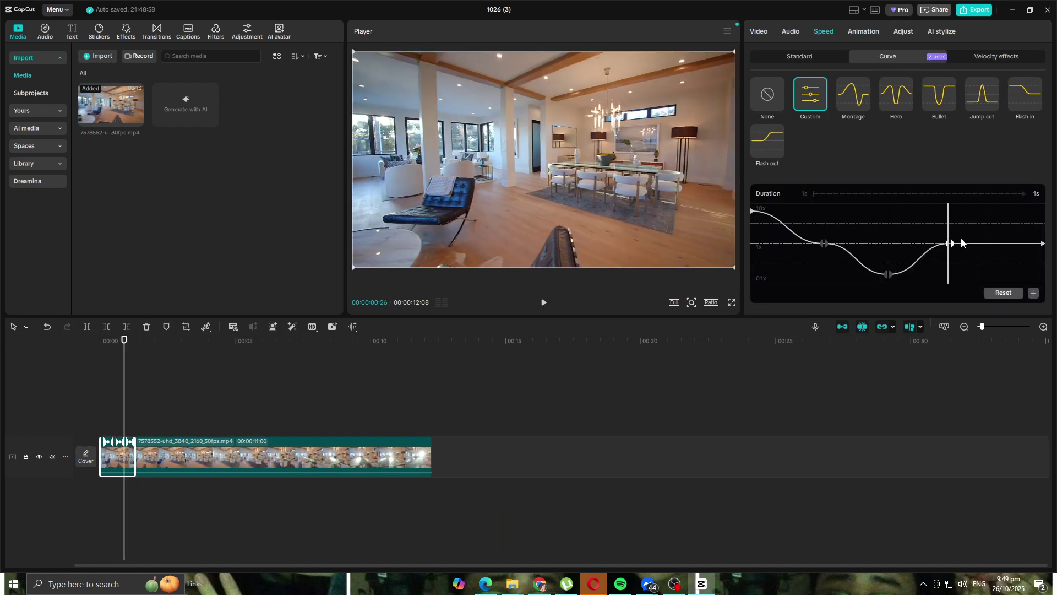
- Add points near the end of the custom speed curve, lower the points before the last one below 1x, and preview it
left_click(1033, 292)
left_click(1021, 243)
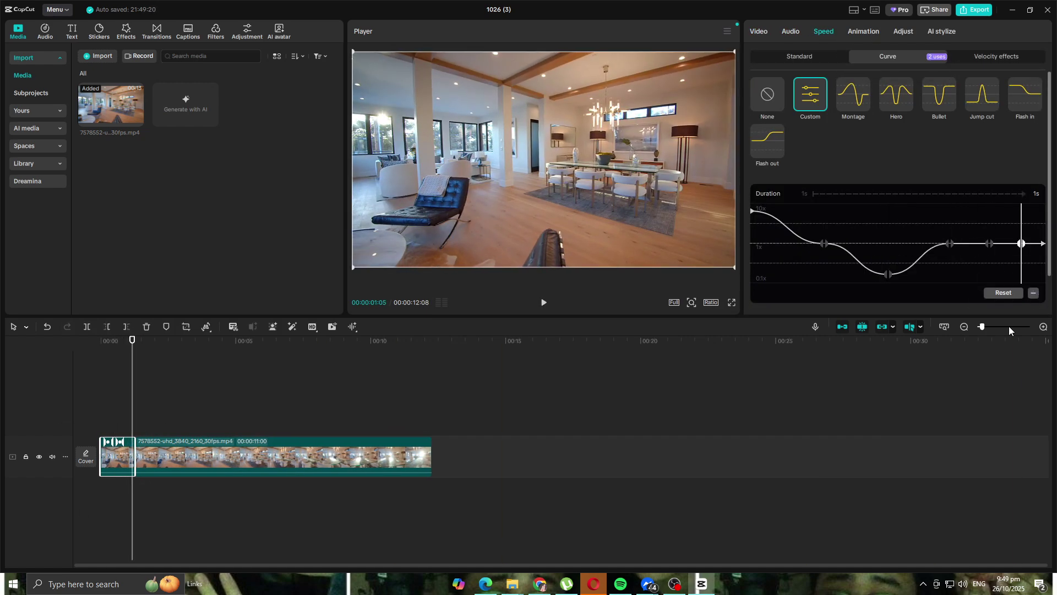
left_click_drag(990, 243, 772, 263)
key("space")
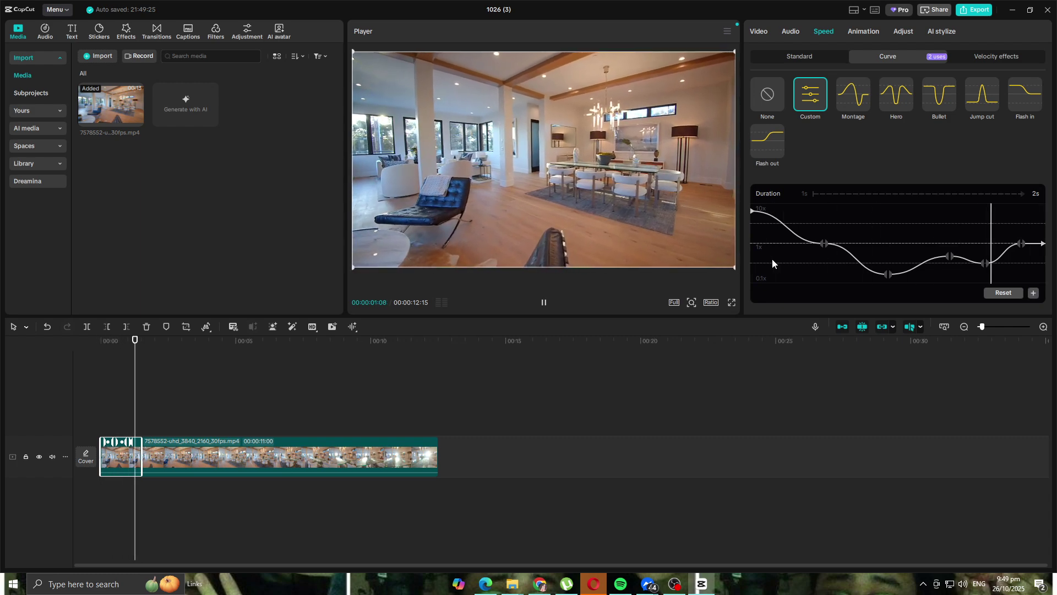
key("space")
- Undo all custom speed curve edits on the first segment, back to no curve
key("ctrl+z")
key("ctrl+z")
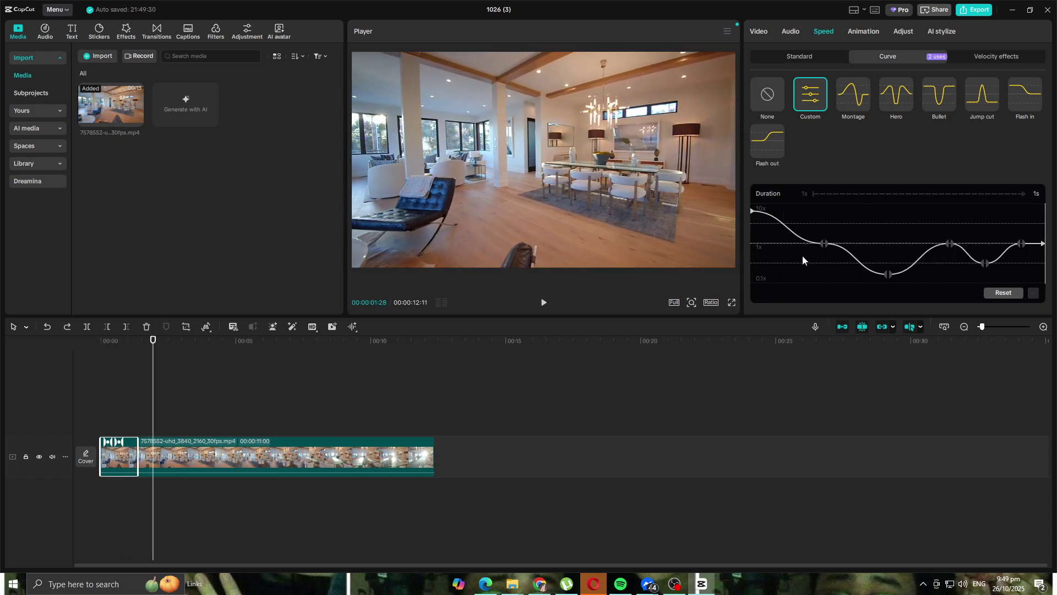
key("ctrl+z")
key("ctrl+z")
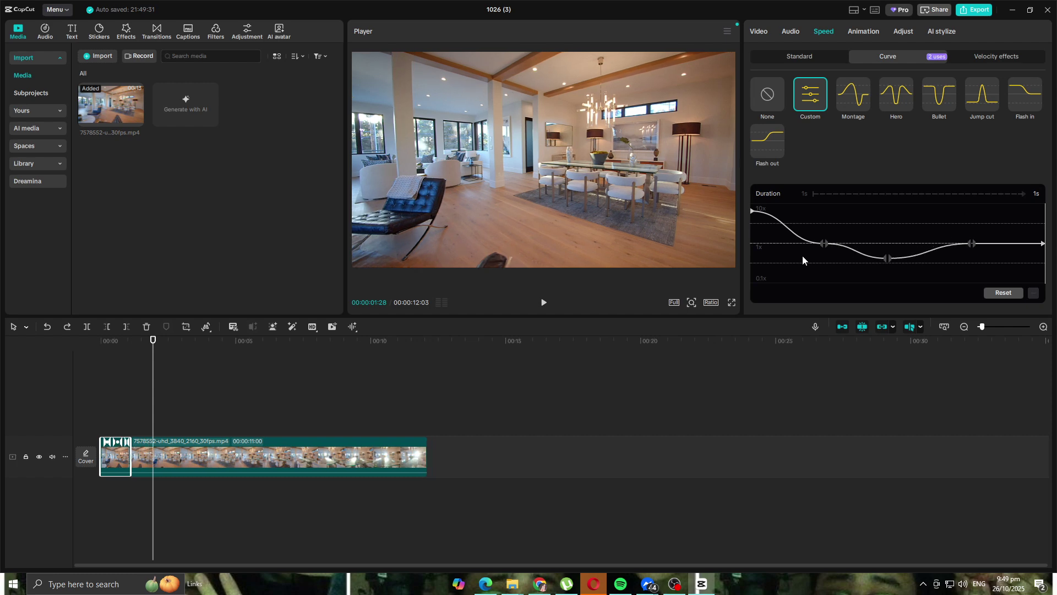
key("ctrl+z")
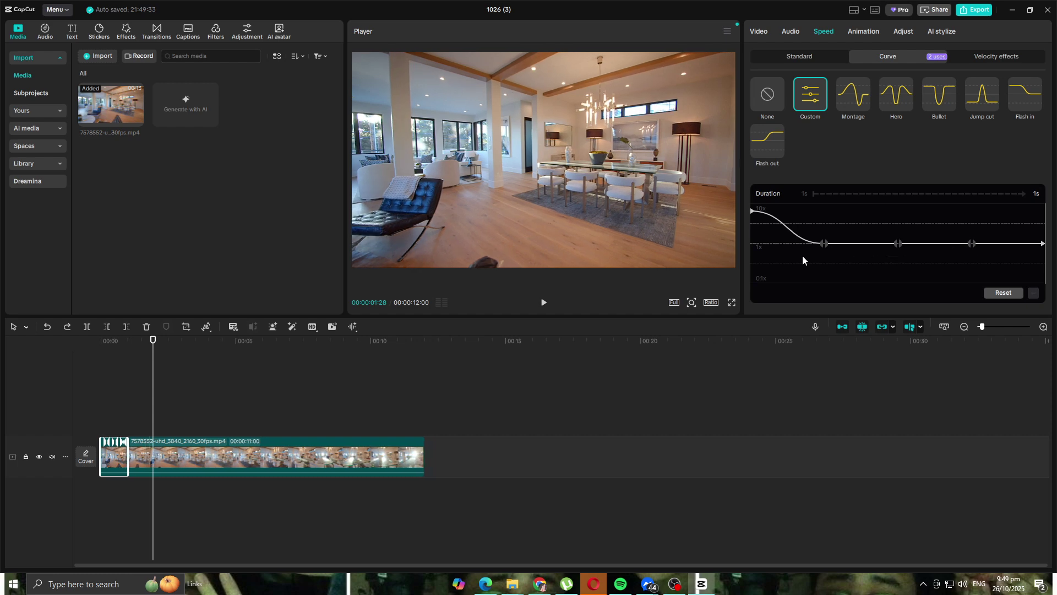
key("ctrl+z")
key("ctrl+z")
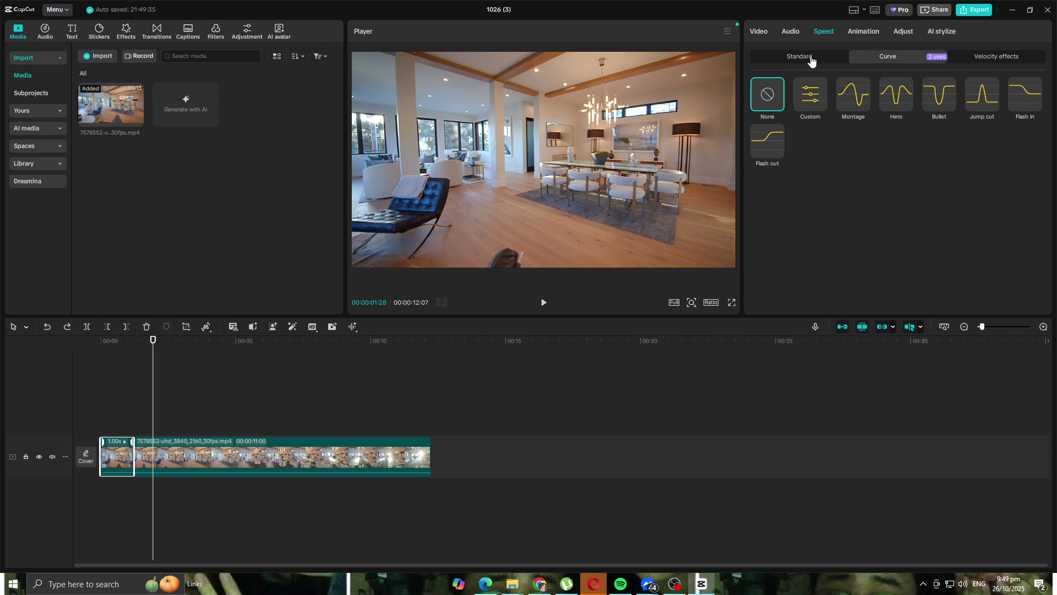
- Look at the clip's audio settings and its In animation presets
left_click(791, 31)
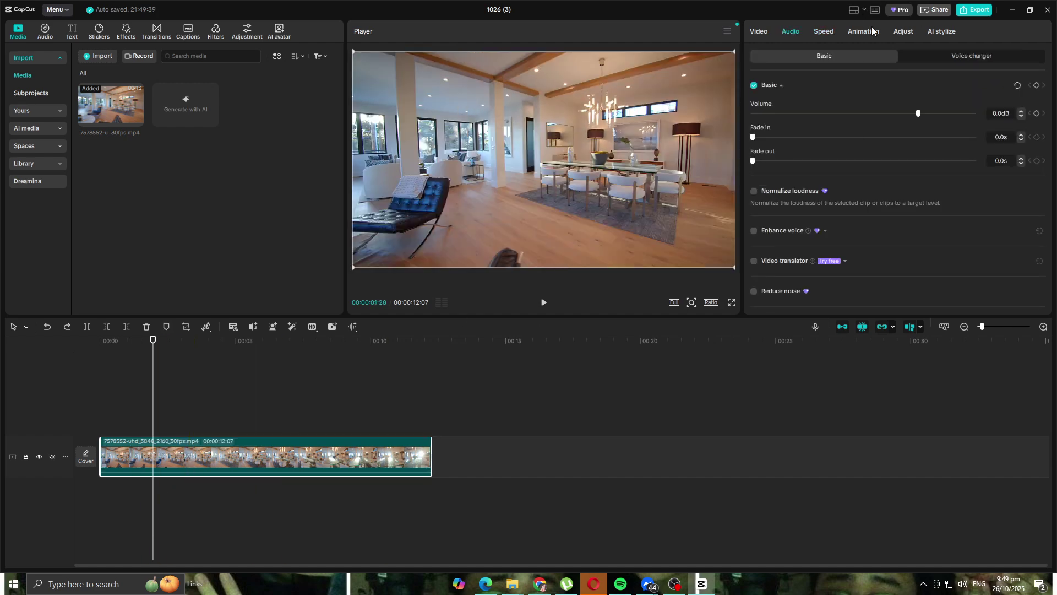
left_click(873, 34)
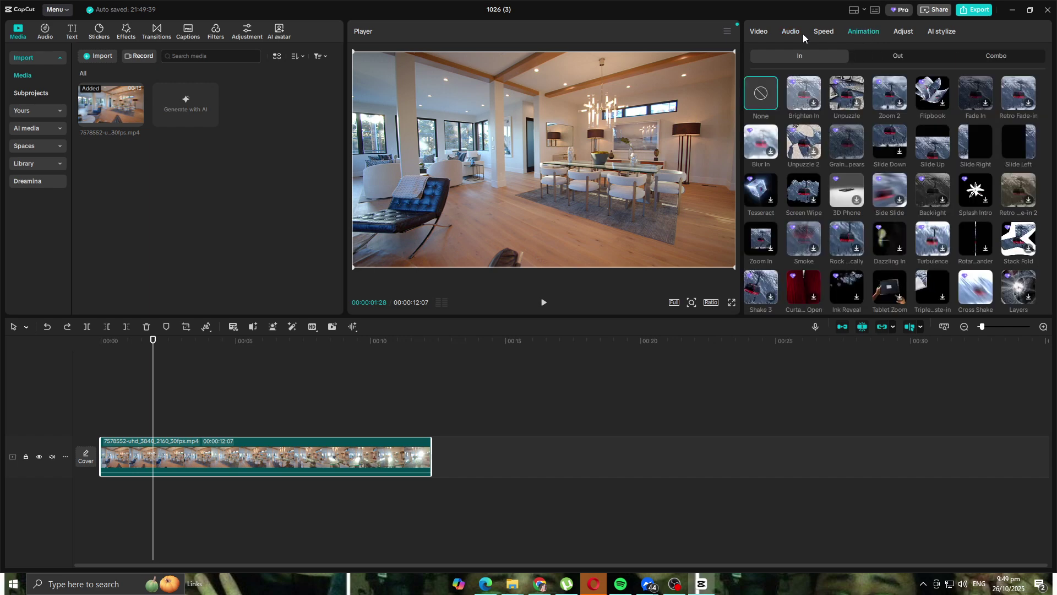
- Look through the clip's basic color and lightness adjustments
left_click(911, 30)
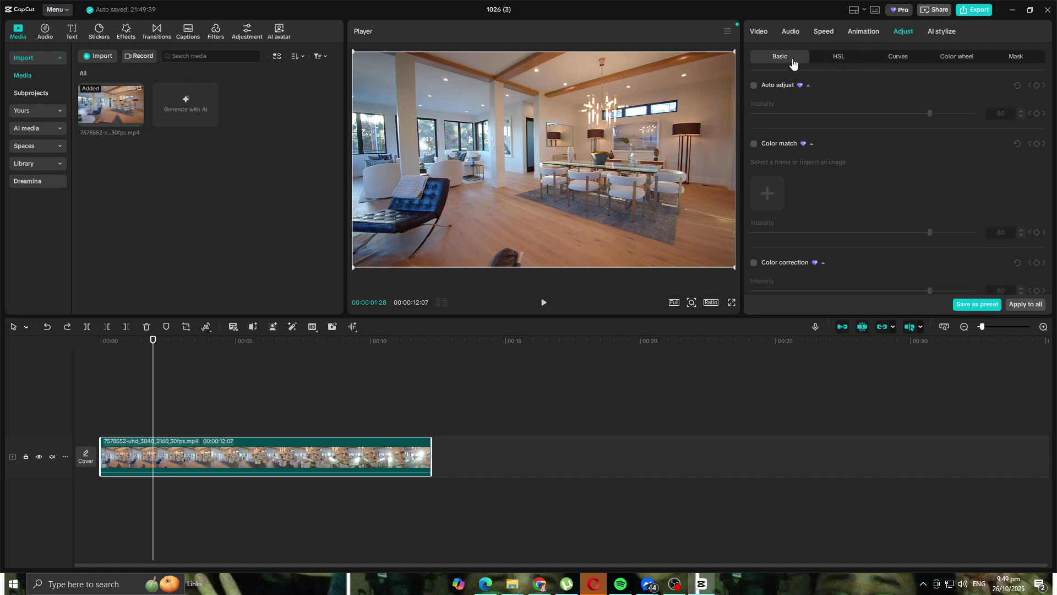
scroll(878, 150, "down", 10)
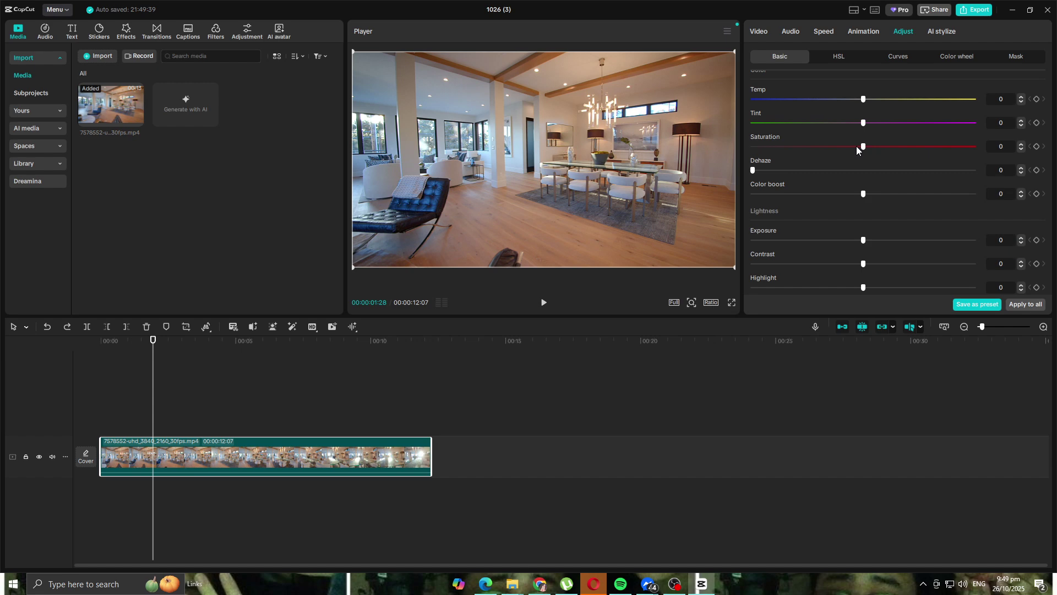
scroll(856, 147, "down", 3)
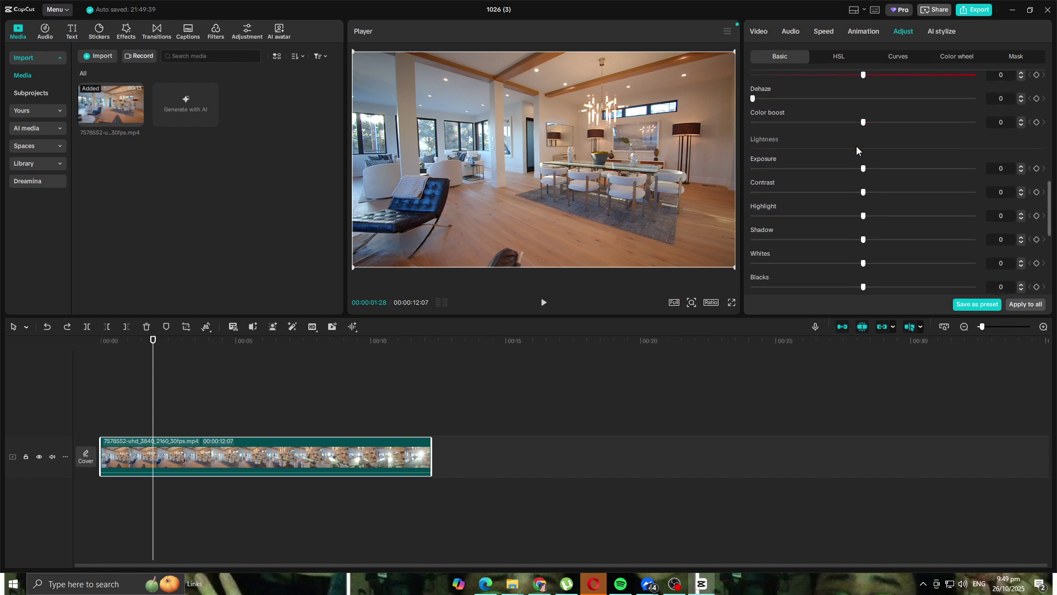
scroll(857, 147, "up", 1)
scroll(859, 154, "up", 1)
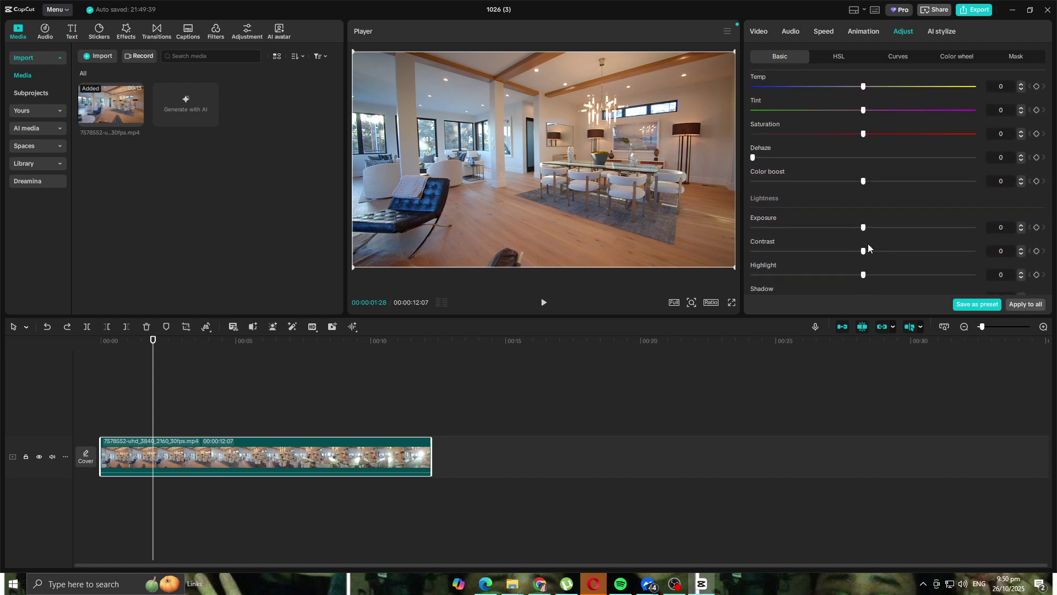
- Try out the clip's Exposure and a Shadow value of -46, and return both to 0
mouse_move(864, 229)
left_mouse_down()
mouse_move(899, 229)
mouse_move(864, 230)
mouse_move(877, 251)
mouse_move(914, 251)
mouse_move(807, 246)
mouse_move(930, 243)
mouse_move(819, 247)
mouse_move(908, 243)
mouse_move(863, 245)
left_mouse_up()
scroll(866, 251, "down", 2)
scroll(865, 243, "down", 2)
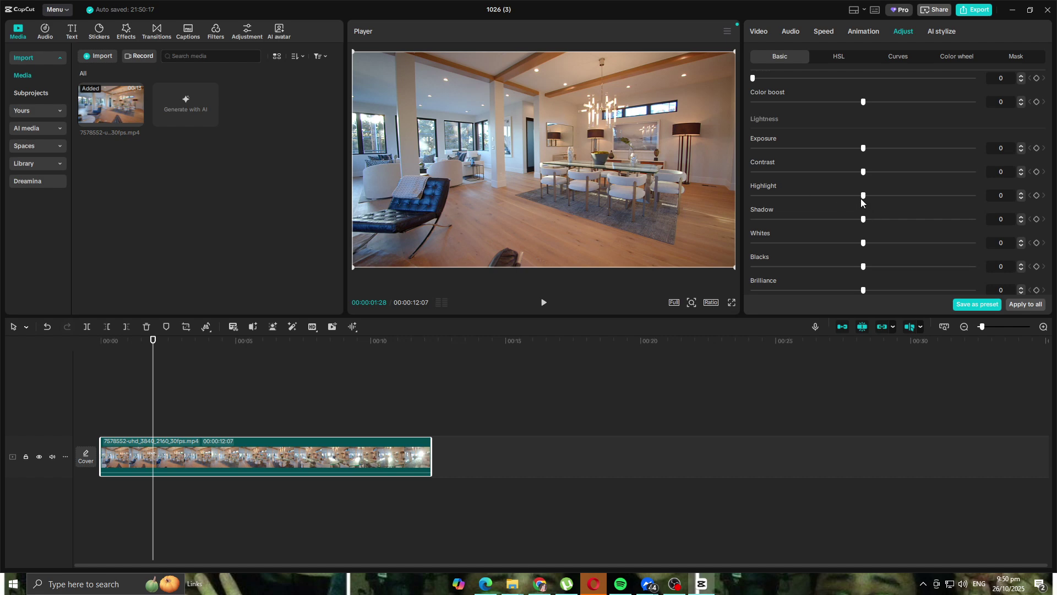
left_click_drag(834, 223, 763, 232)
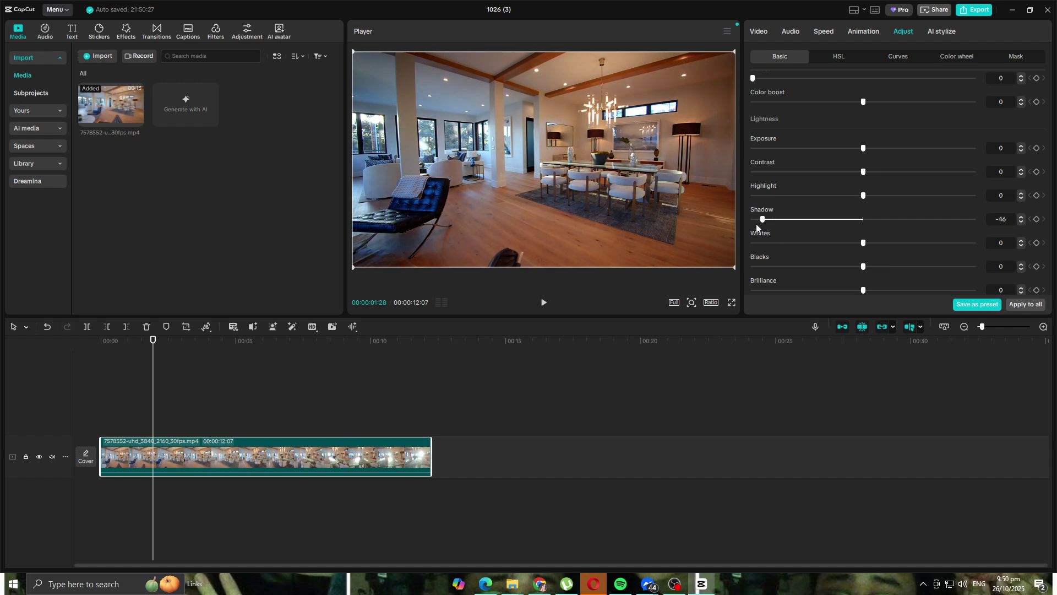
left_click_drag(762, 223, 862, 229)
scroll(863, 226, "down", 2)
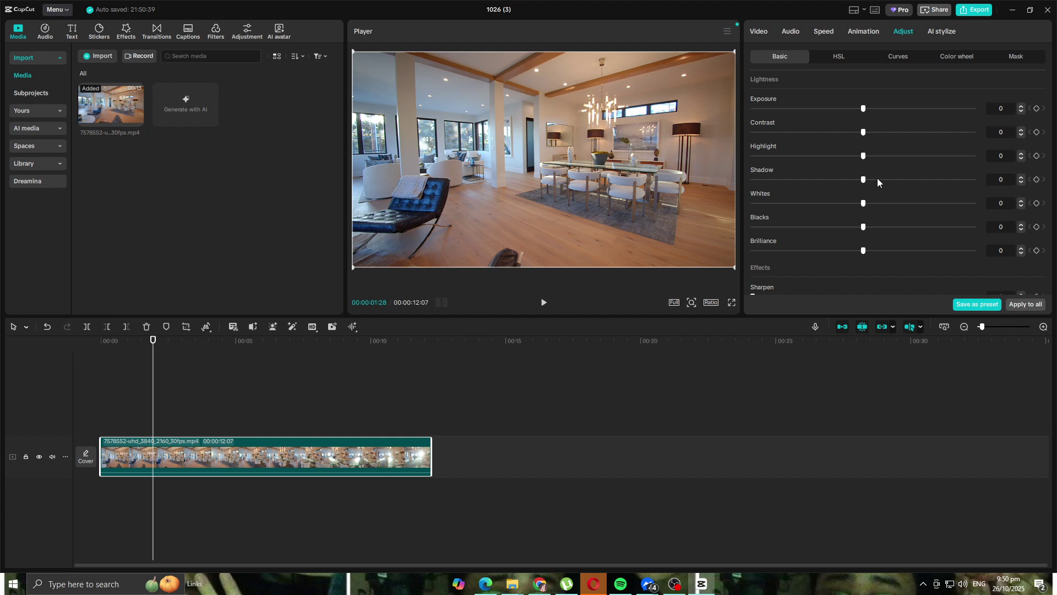
- Try out the clip's Whites and Blacks adjustments and leave both at 0
mouse_move(863, 203)
left_mouse_down()
mouse_move(946, 205)
mouse_move(863, 204)
left_mouse_up()
scroll(856, 209, "down", 2)
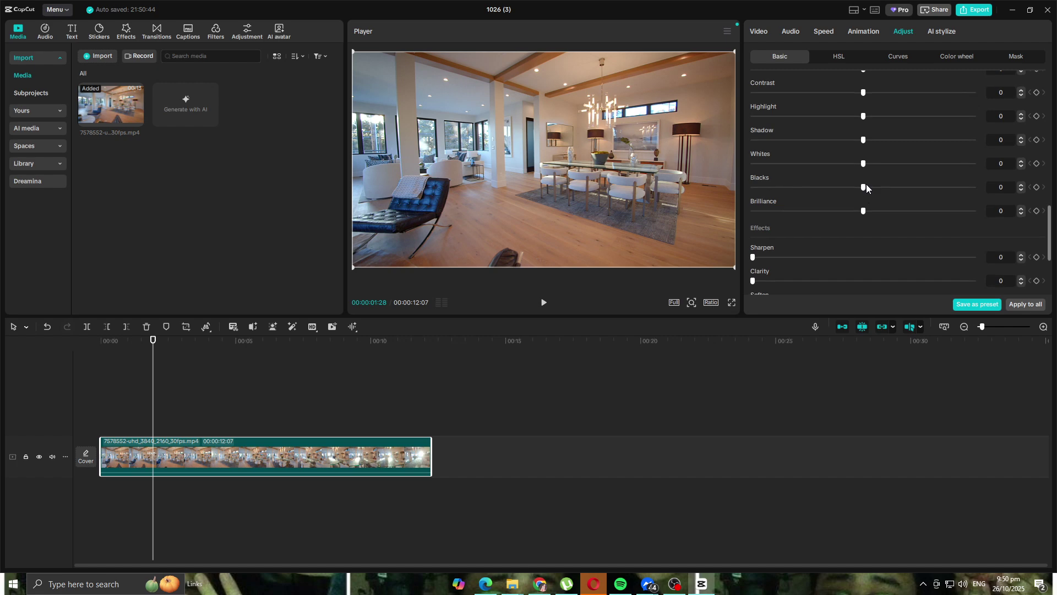
mouse_move(863, 187)
left_mouse_down()
mouse_move(944, 190)
mouse_move(773, 193)
mouse_move(943, 192)
mouse_move(850, 193)
mouse_move(868, 194)
mouse_move(825, 176)
mouse_move(857, 180)
left_mouse_up()
scroll(868, 192, "down", 1)
scroll(867, 193, "down", 1)
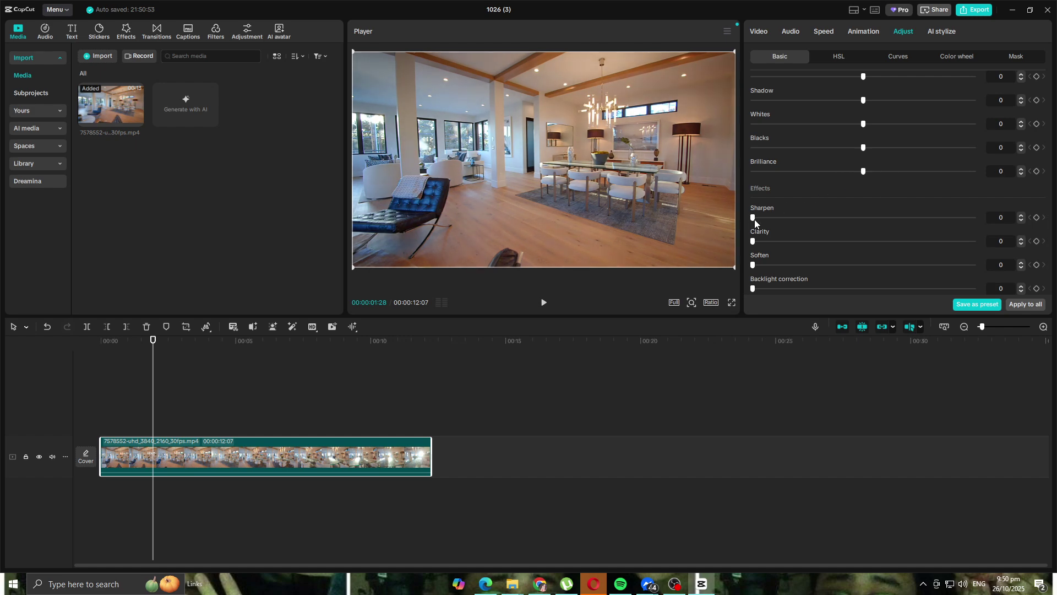
- Try Sharpen at 100 and Soften at 100 on the clip, resetting each to 0
left_click_drag(879, 223, 977, 219)
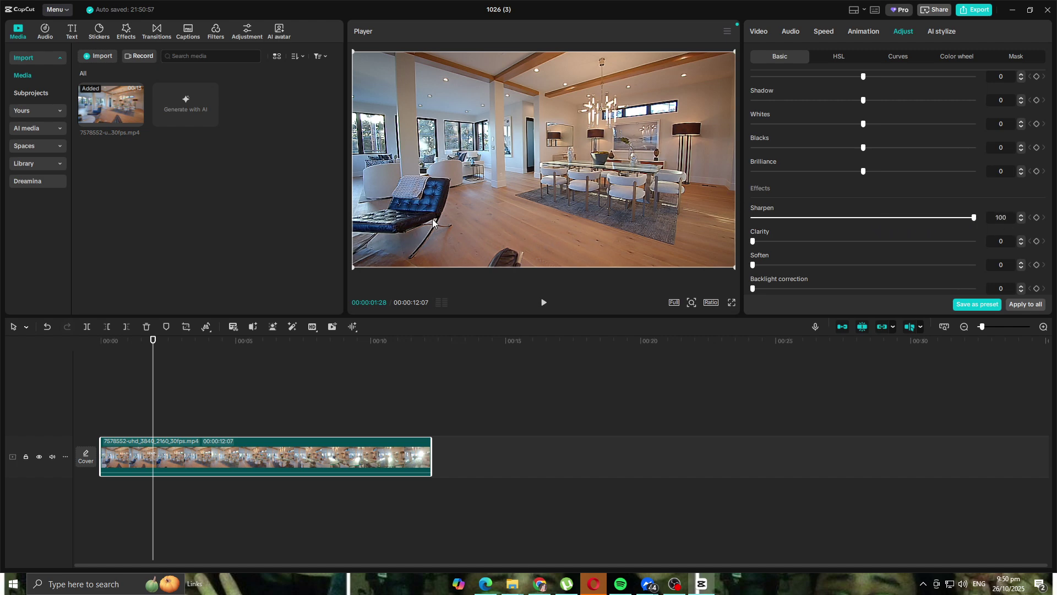
left_click_drag(975, 218, 1010, 278)
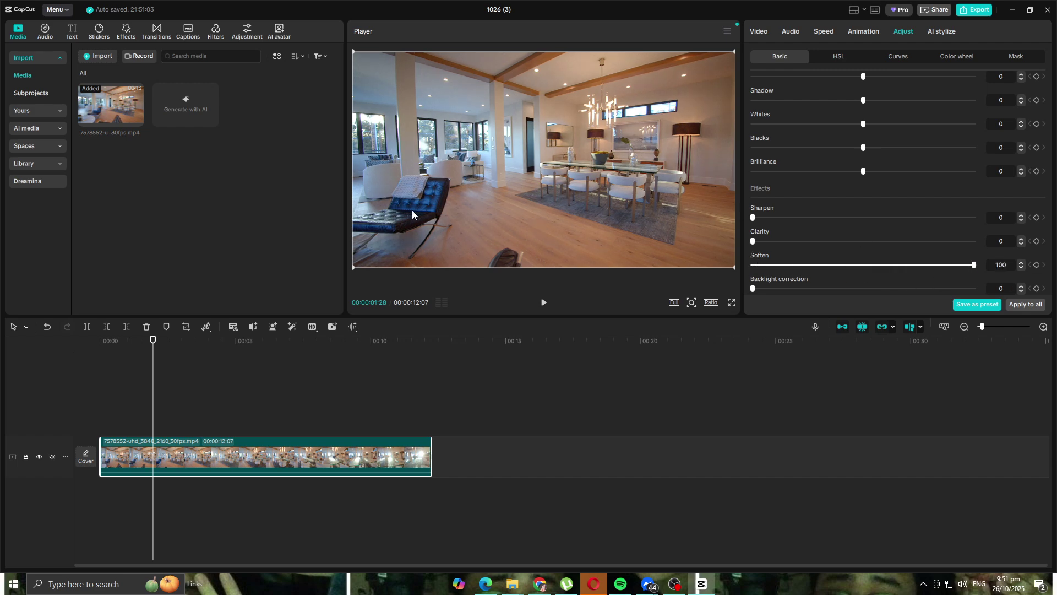
left_click_drag(972, 266, 649, 268)
scroll(896, 161, "up", 2)
scroll(855, 175, "up", 2)
scroll(855, 175, "down", 3)
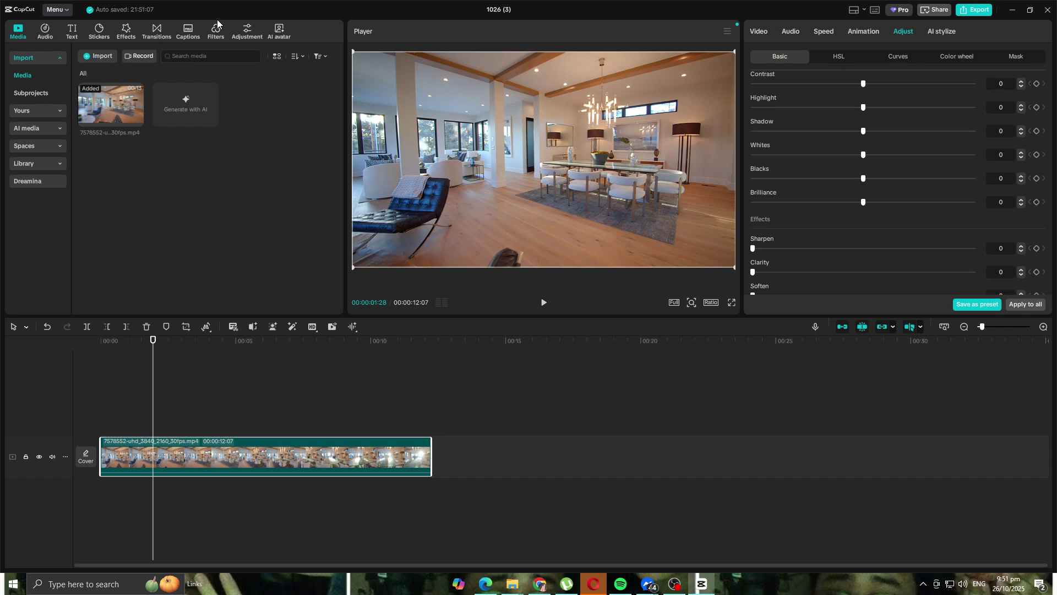
- Try to add a trending transition near the start of the unsplit clip, and browse the Blur transitions
left_click(157, 30)
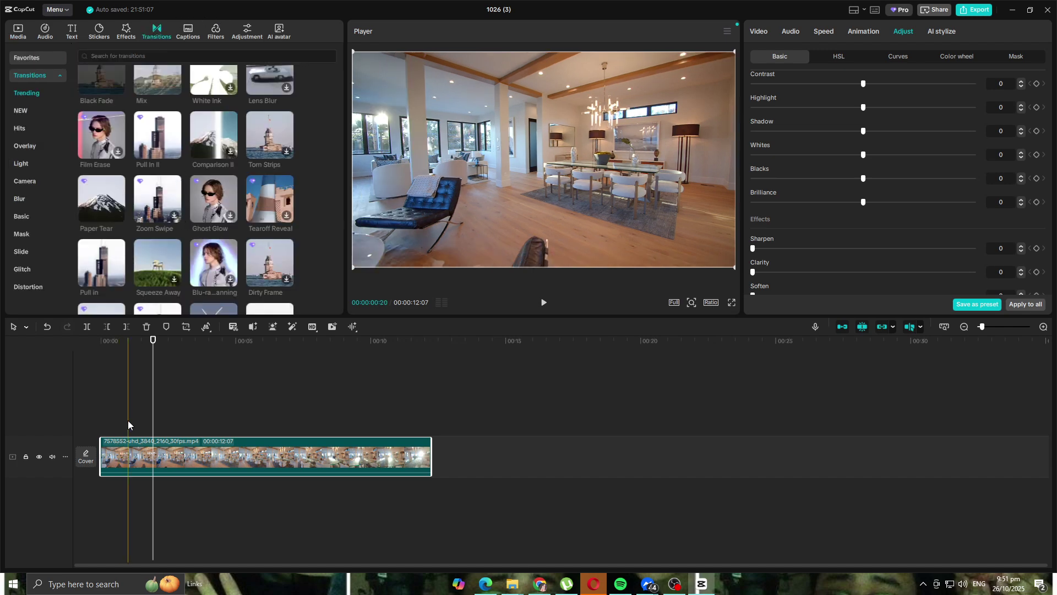
left_click(124, 358)
left_click_drag(124, 359, 121, 360)
left_click(117, 279)
left_click(39, 213)
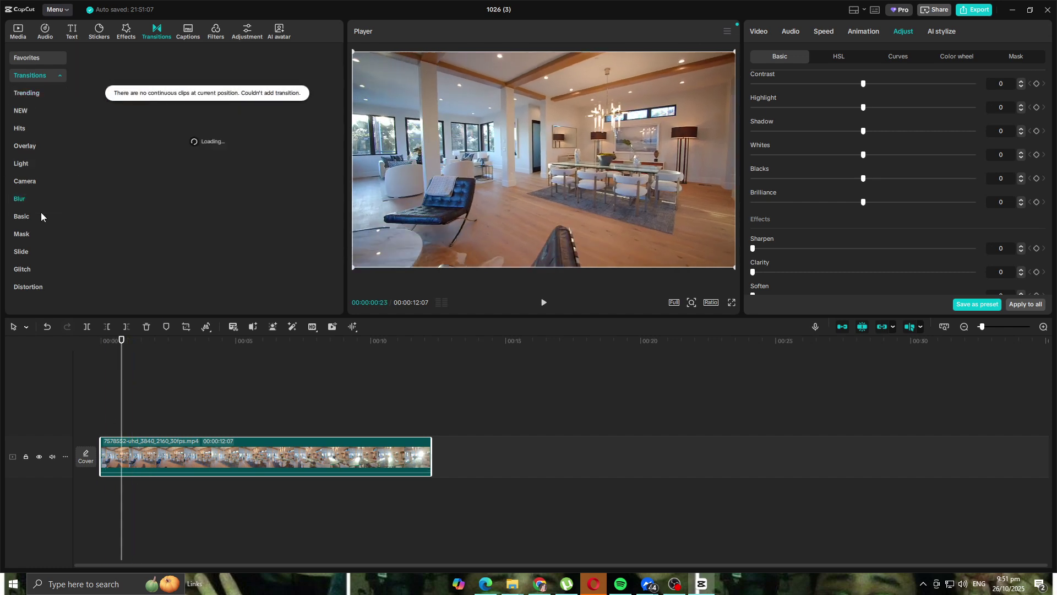
left_click(28, 200)
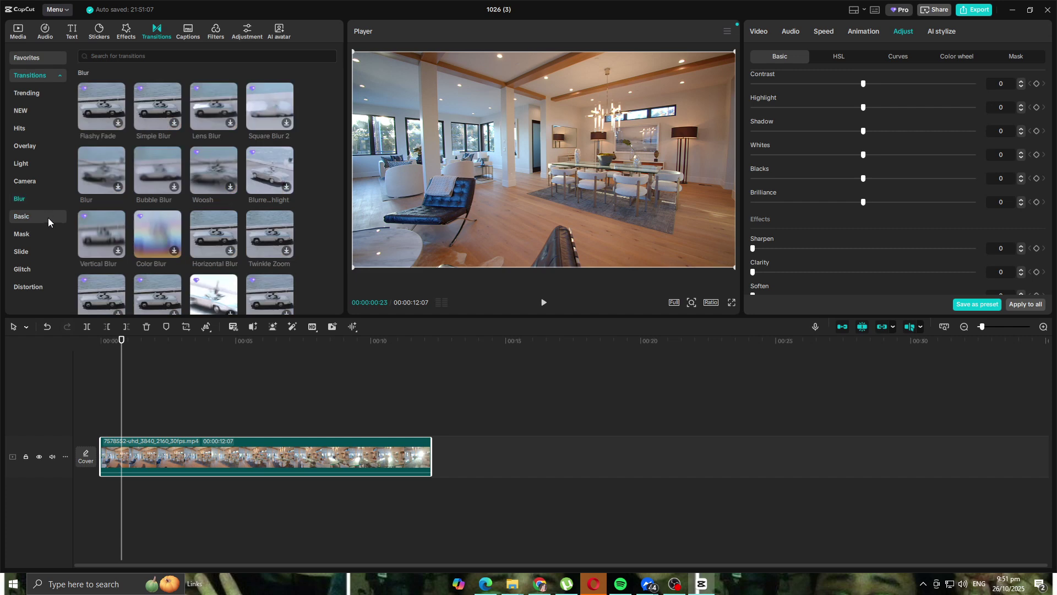
key("space")
key("space")
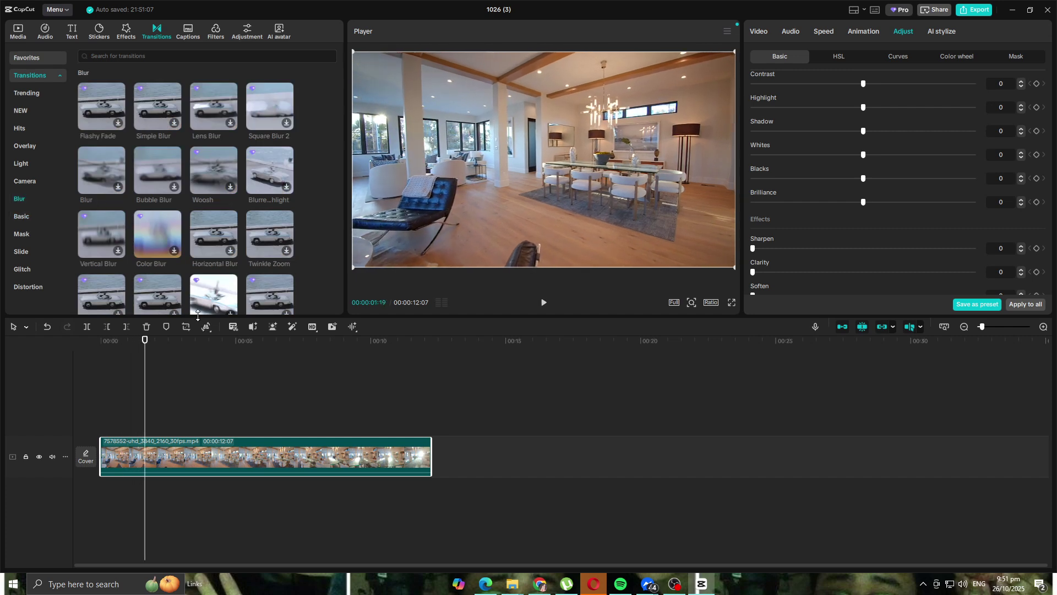
- Split the clip at 00:00:01:19 and place the Clap & Pull transition from the NEW category on the cut
left_click(34, 116)
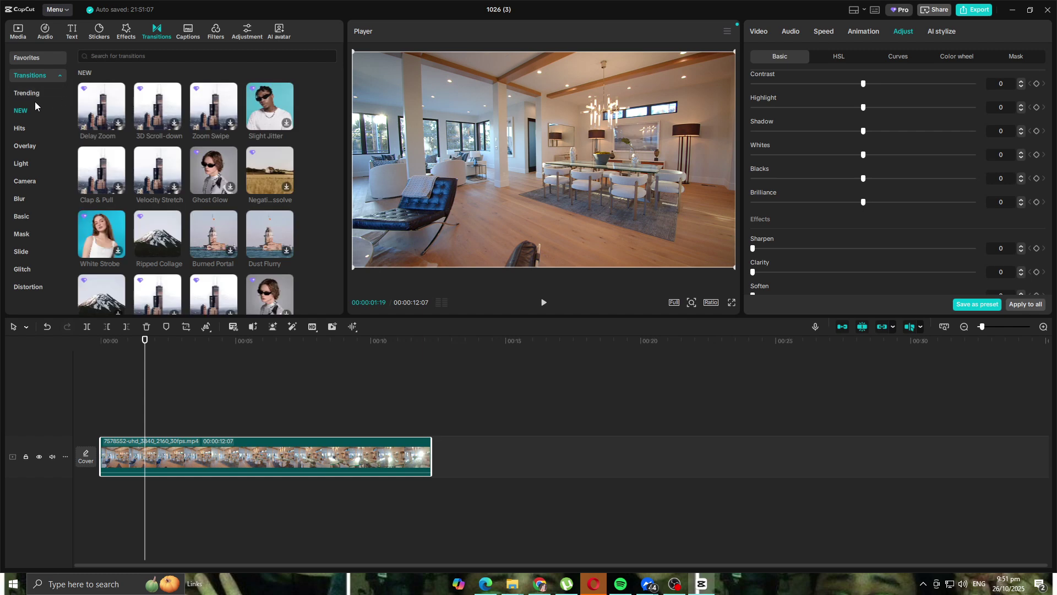
left_click_drag(102, 171, 127, 420)
left_click_drag(125, 180, 141, 464)
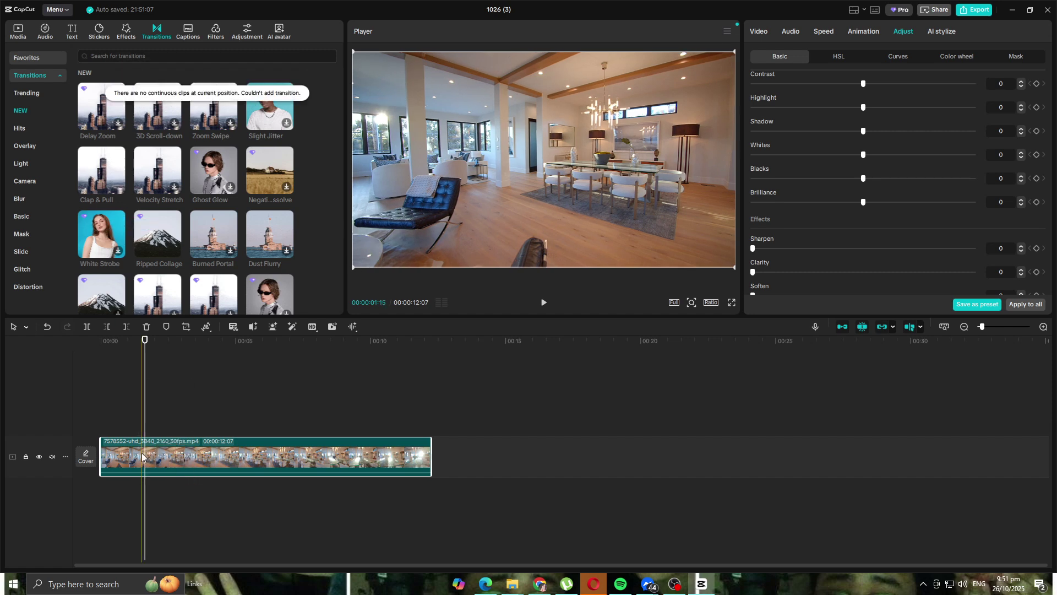
left_click(87, 326)
left_click_drag(123, 187, 146, 466)
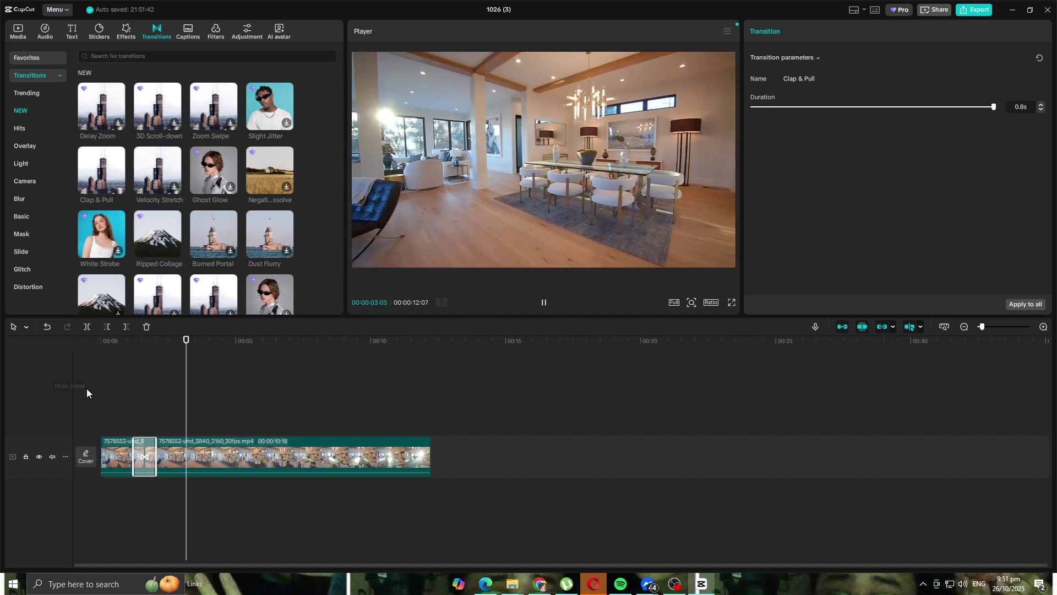
- Preview the Clap & Pull transition from the start of the timeline, and undo both the transition and the split
left_click_drag(232, 341, 4, 358)
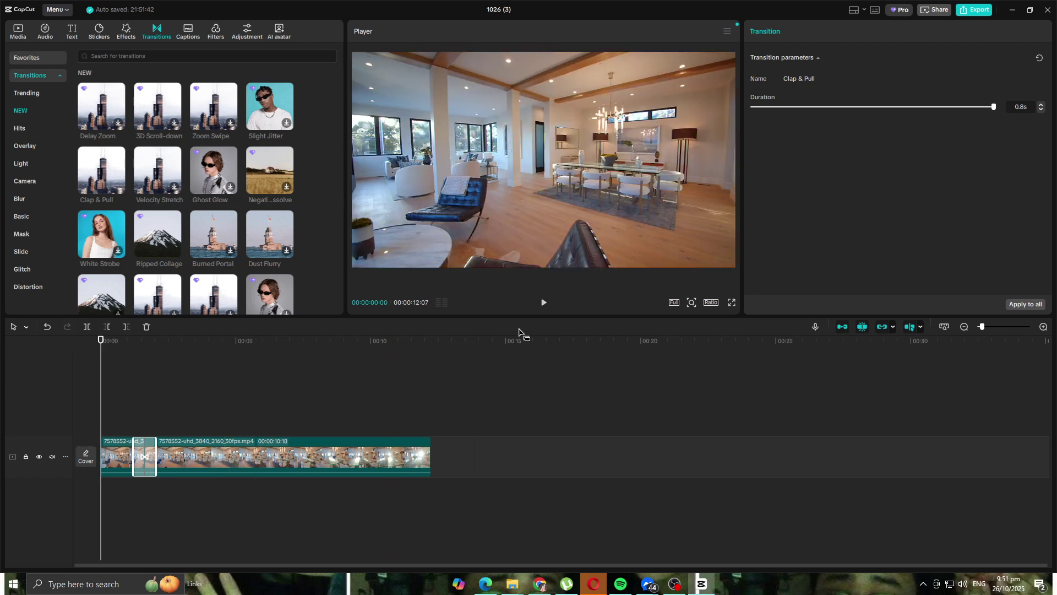
left_click(544, 303)
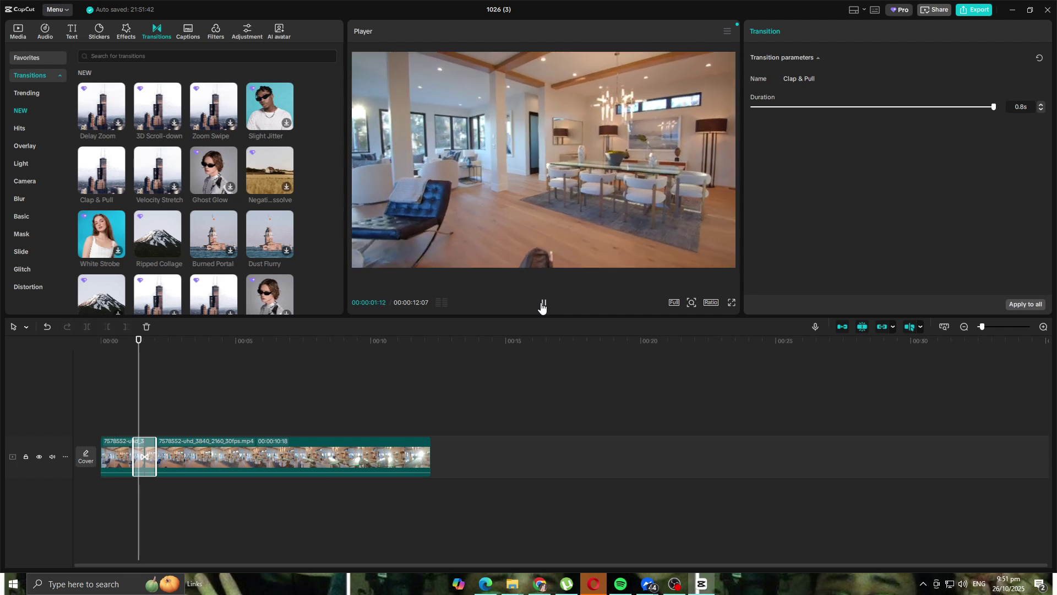
left_click(541, 304)
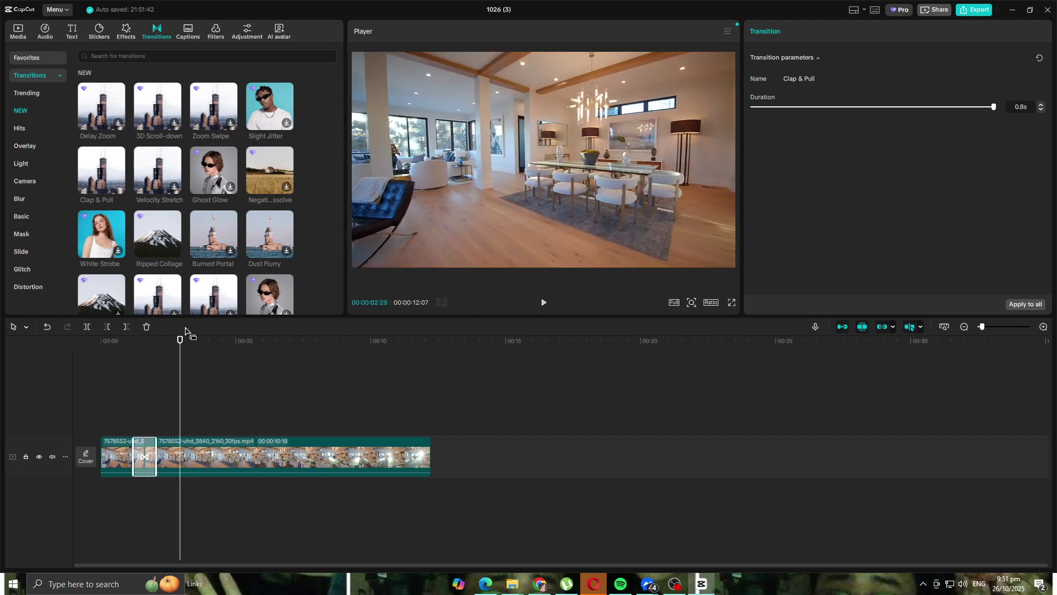
key("ctrl+z")
key("ctrl+z")
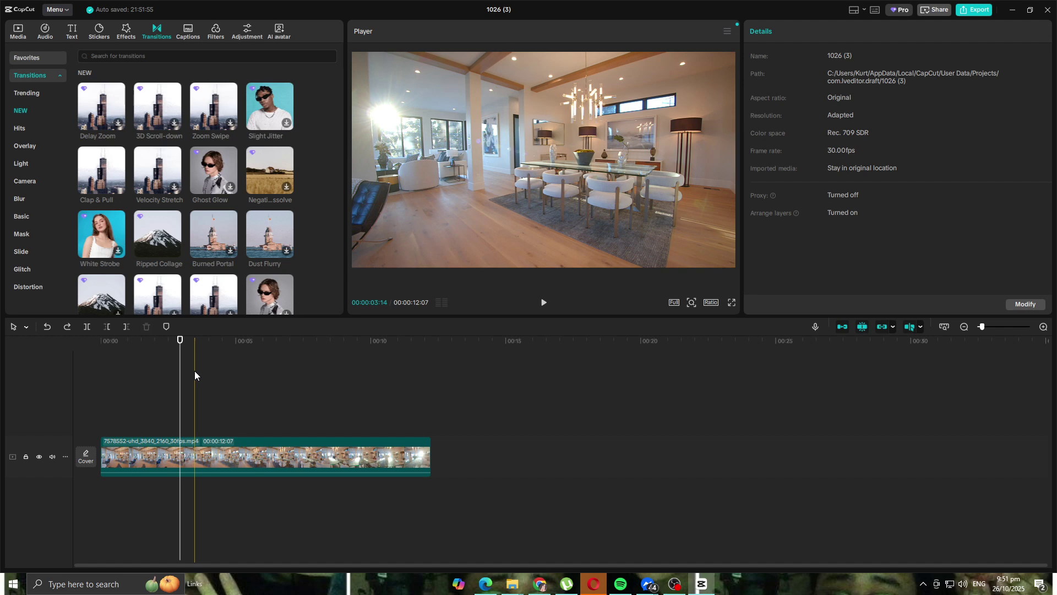
- Split the clip at 00:00:04:06 and place the Windowed Swipe transition on the cut
left_click_drag(179, 352, 214, 372)
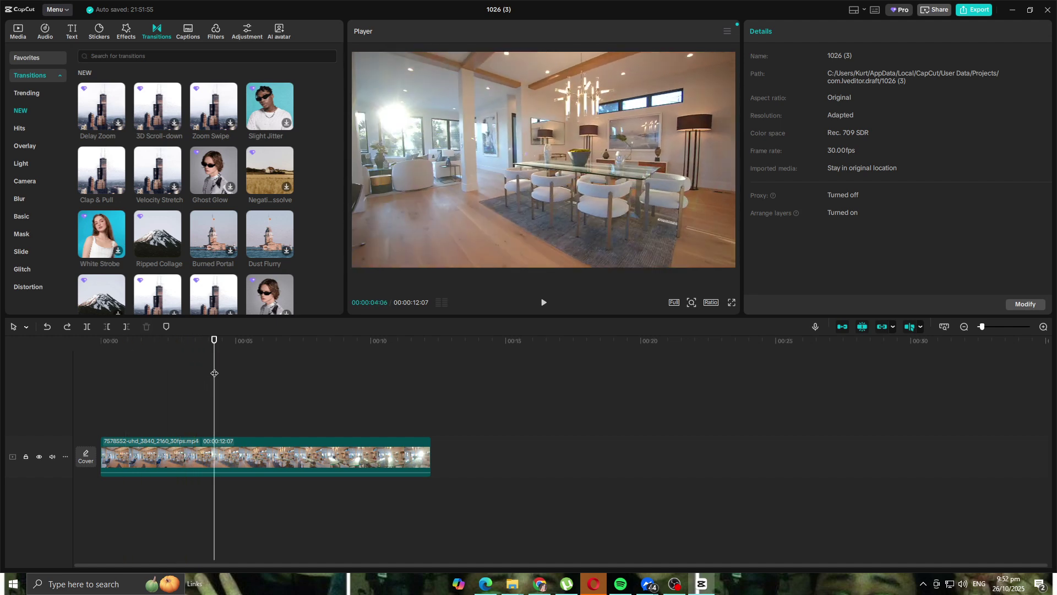
left_click(174, 250)
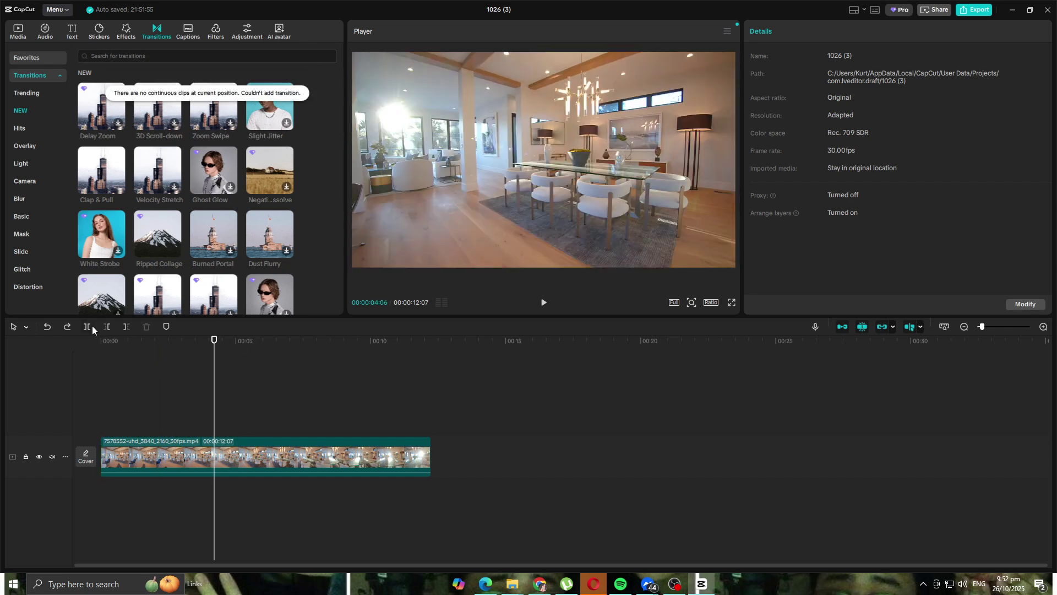
left_click(91, 325)
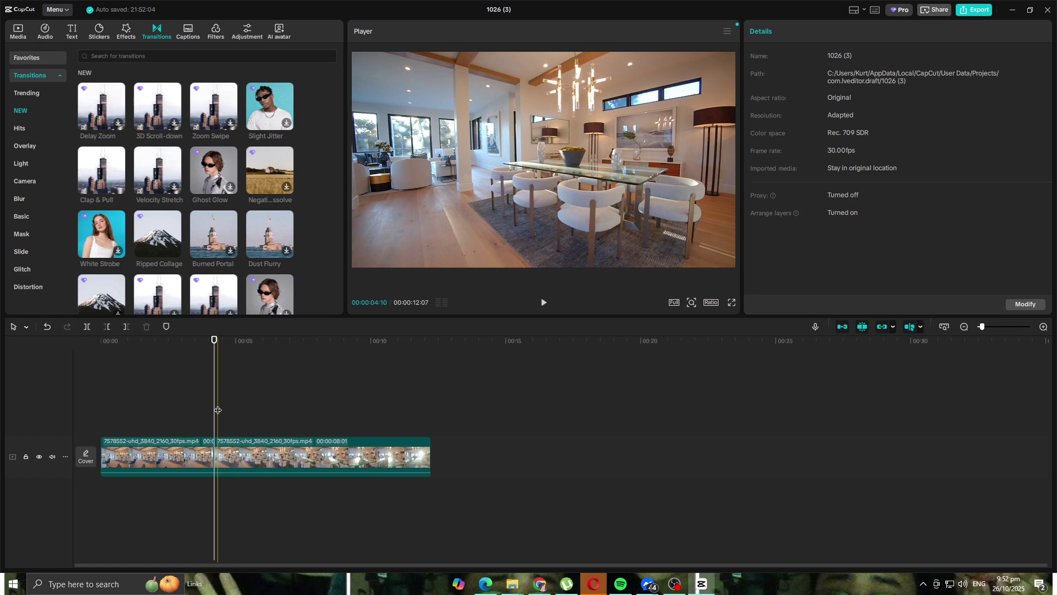
scroll(252, 232, "down", 3)
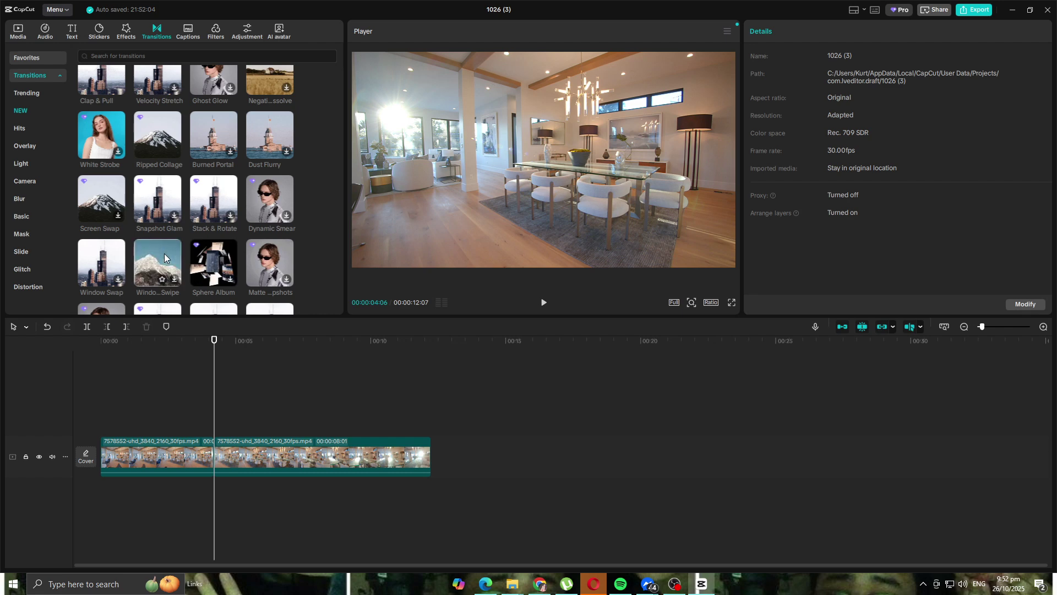
left_click_drag(164, 253, 221, 425)
left_click_drag(211, 461, 211, 461)
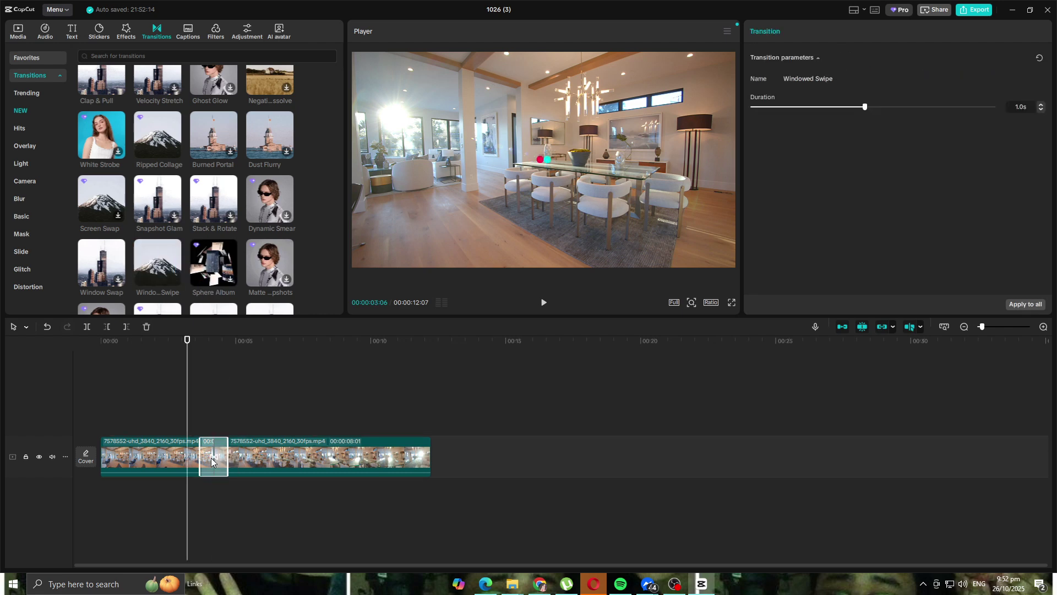
- Preview the Windowed Swipe transition from about 00:00:01:16, and undo both the transition and the split
left_click(185, 340)
left_click(141, 350)
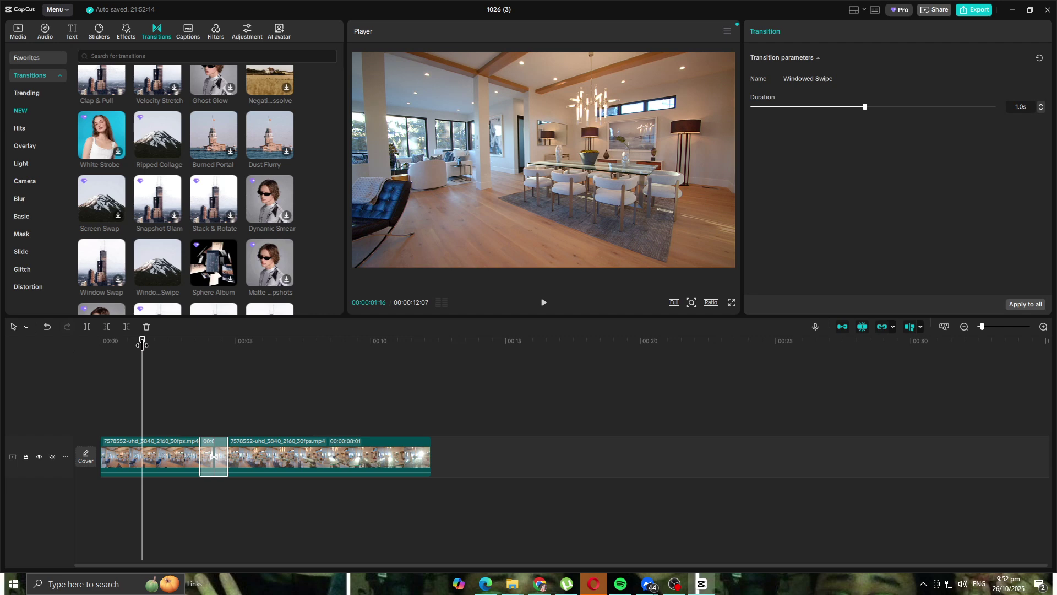
key("space")
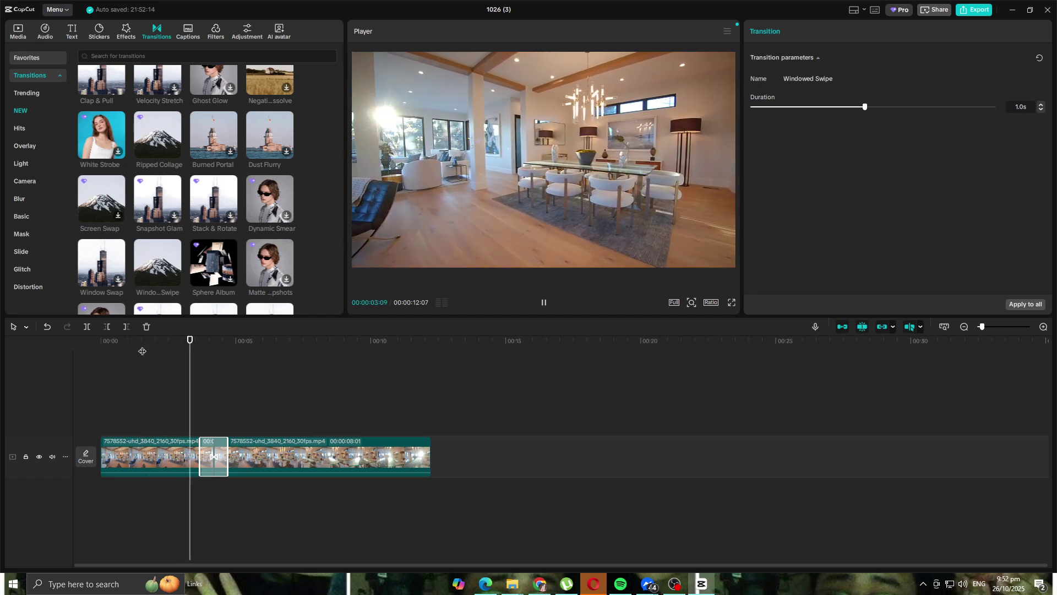
key("space")
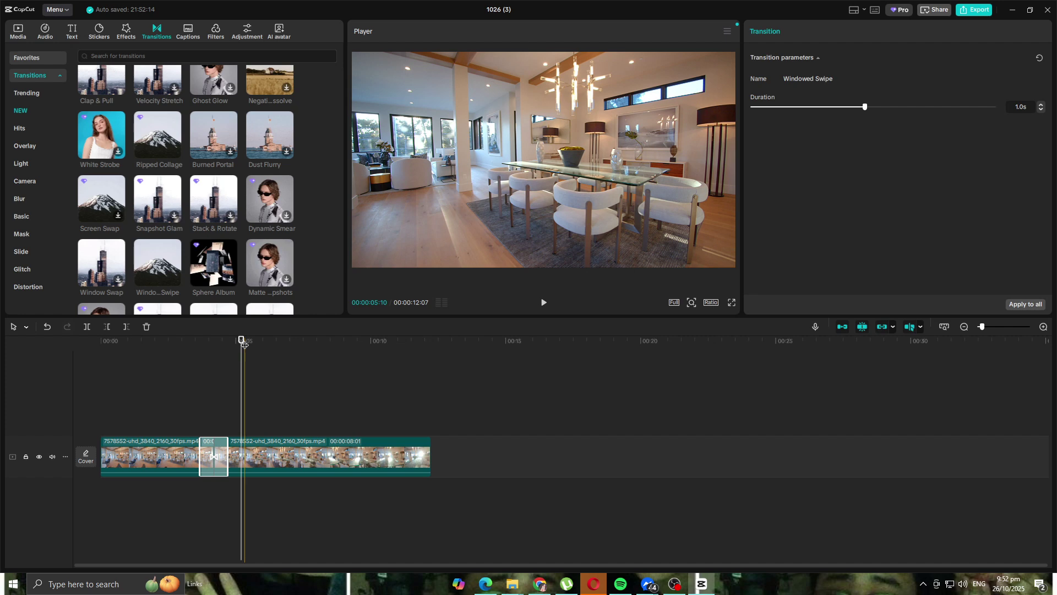
key("ctrl+z")
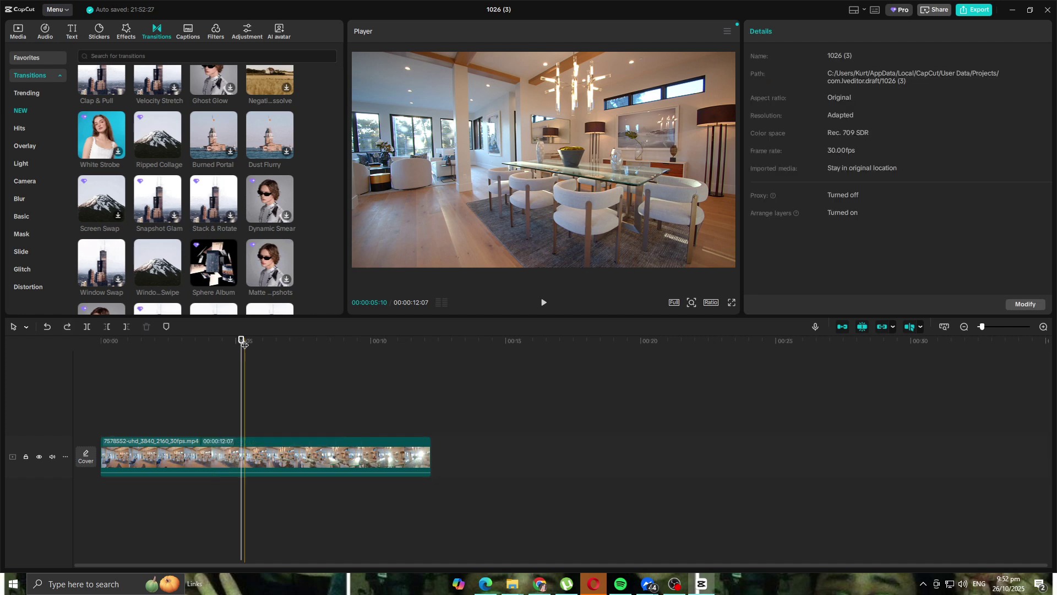
left_click_drag(243, 344, 147, 351)
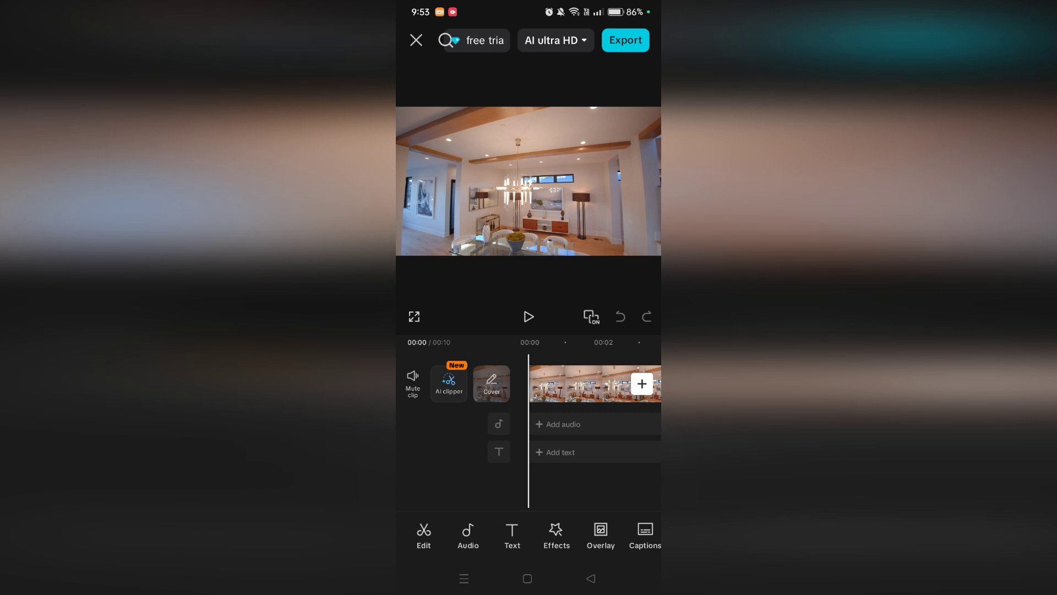
left_click_drag(505, 410, 455, 396)
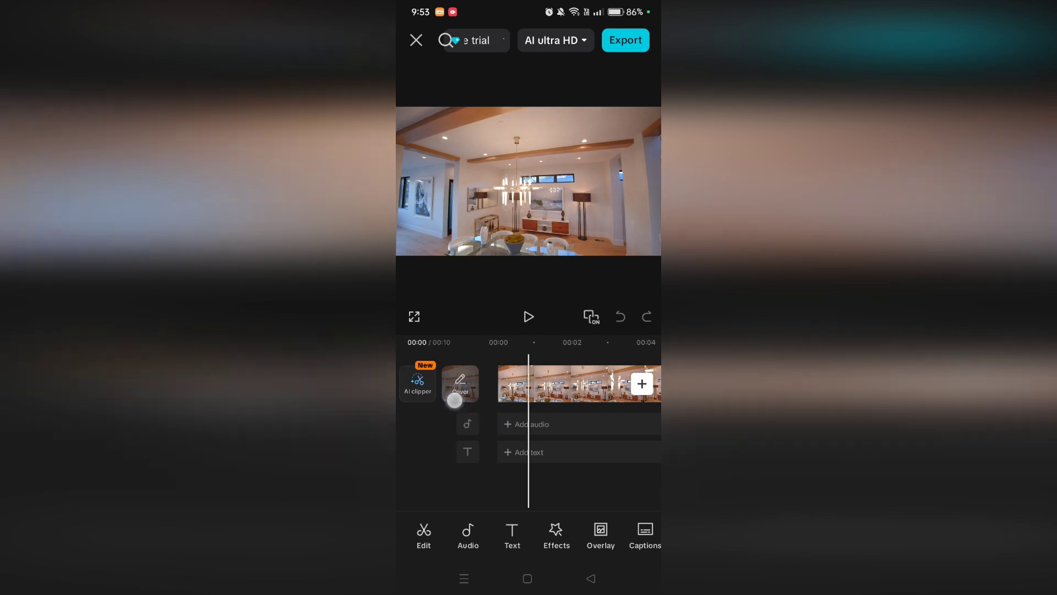
left_click_drag(463, 407, 525, 435)
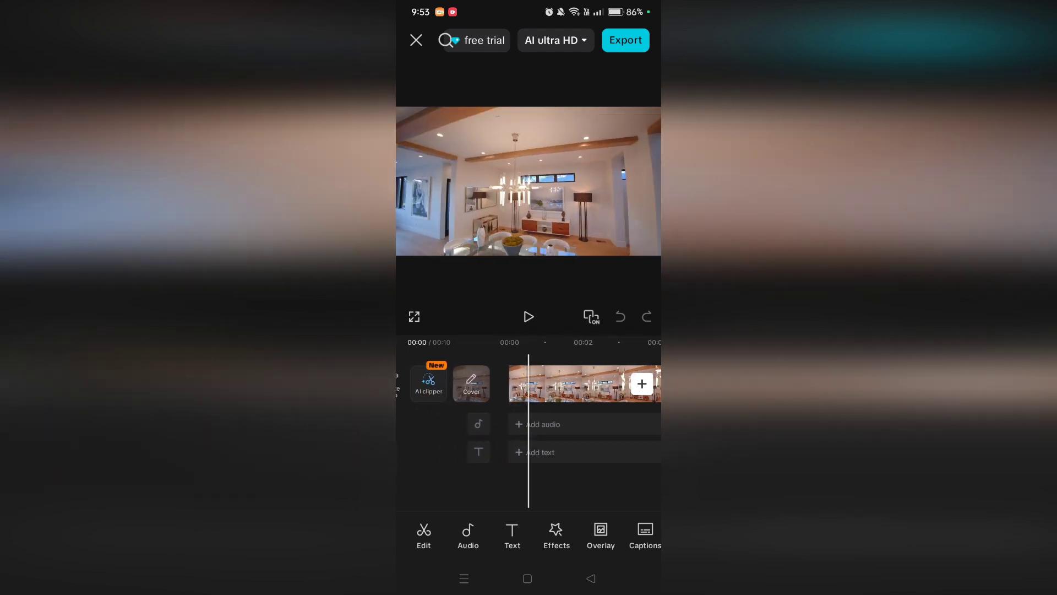
left_click_drag(490, 366, 417, 380)
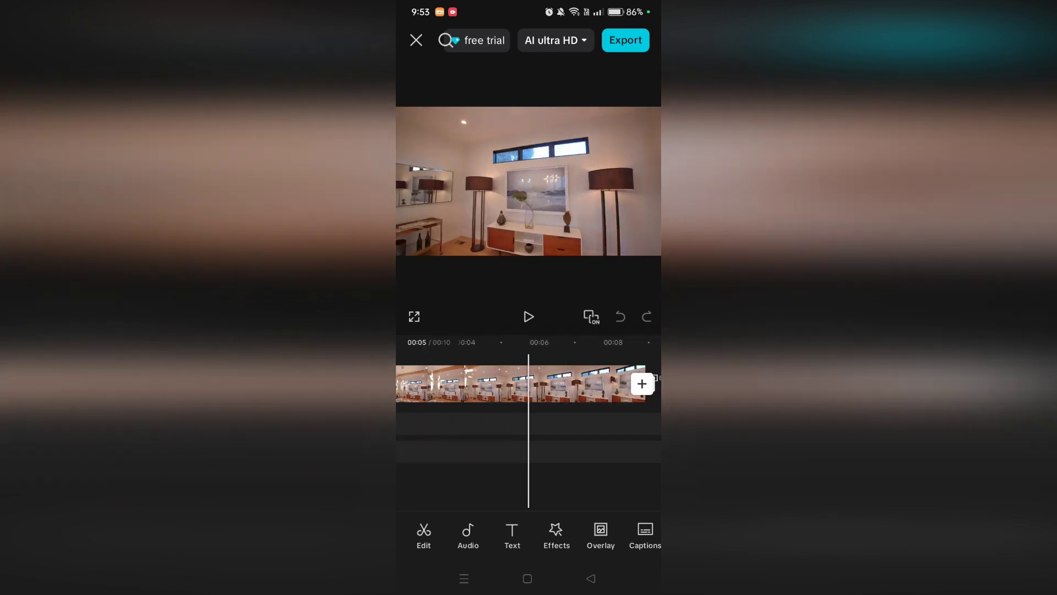
left_click_drag(465, 376, 606, 380)
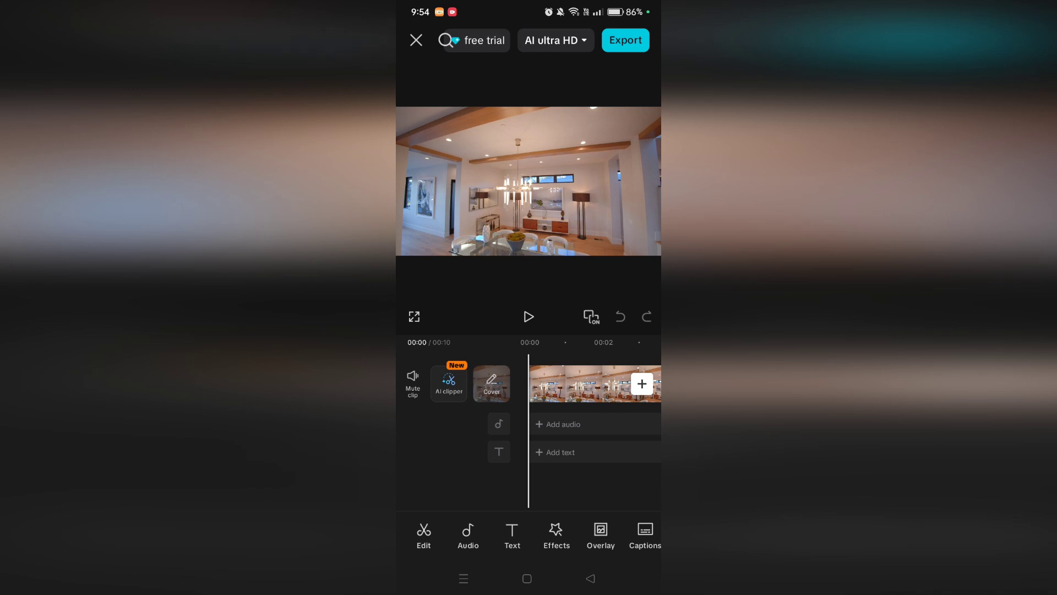
left_click_drag(517, 408, 484, 408)
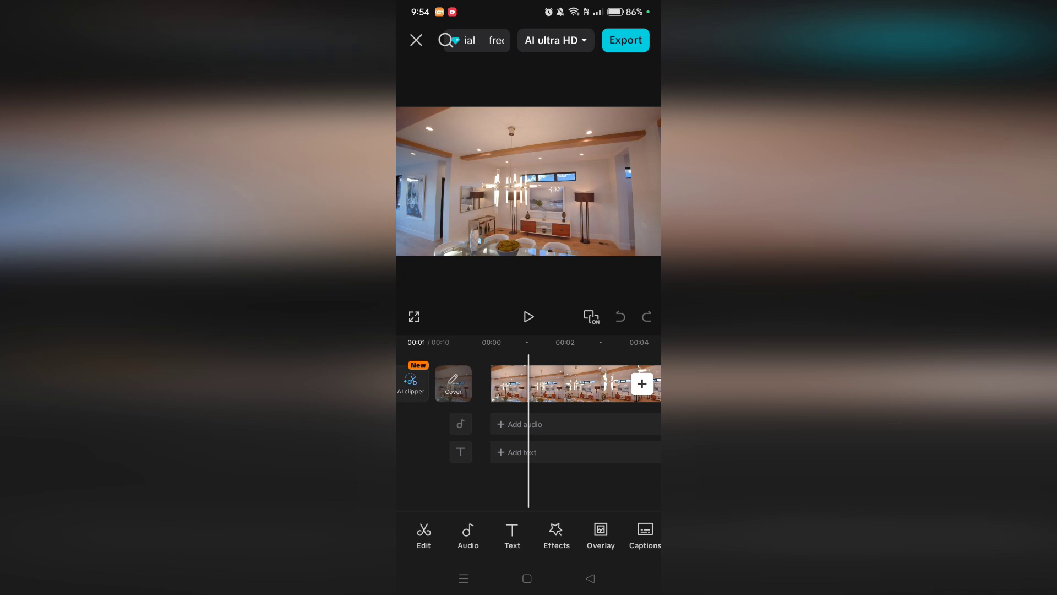
- Examine the audio options for the project, including the Brand music library and the copyright check
left_click(468, 534)
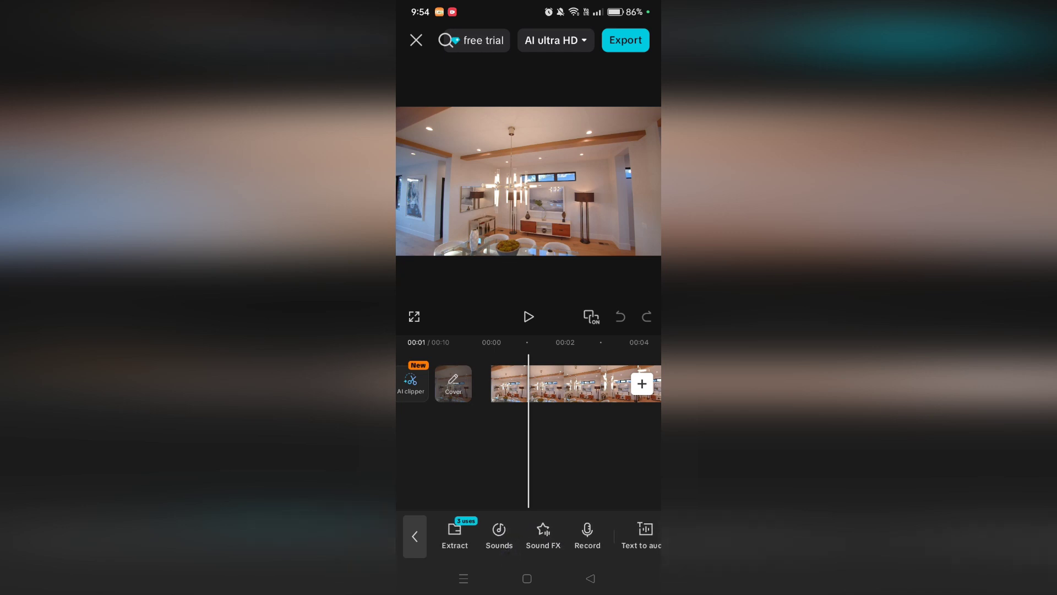
left_click_drag(488, 545, 367, 546)
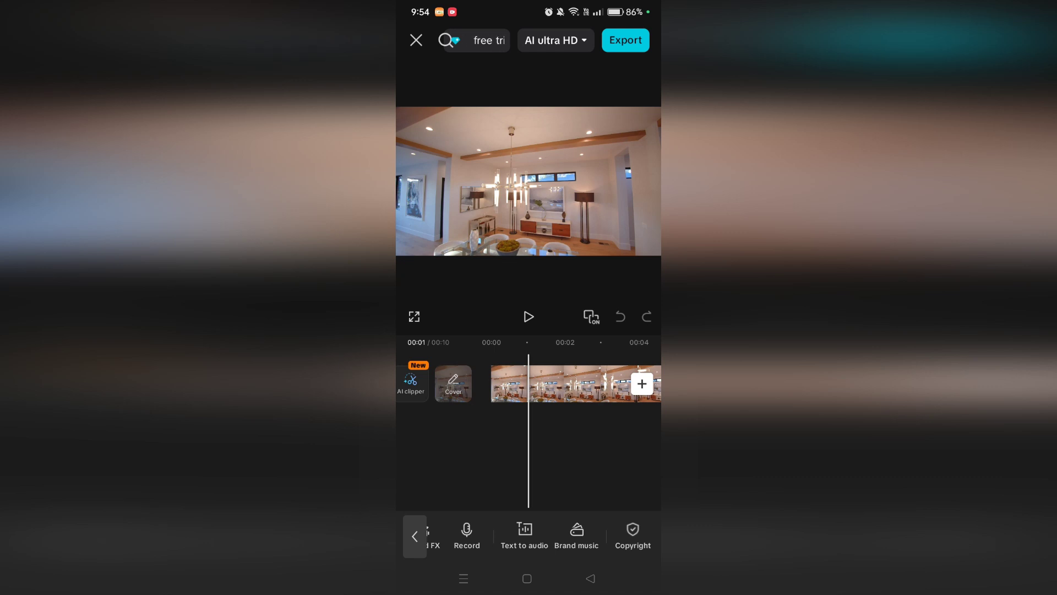
left_click(576, 533)
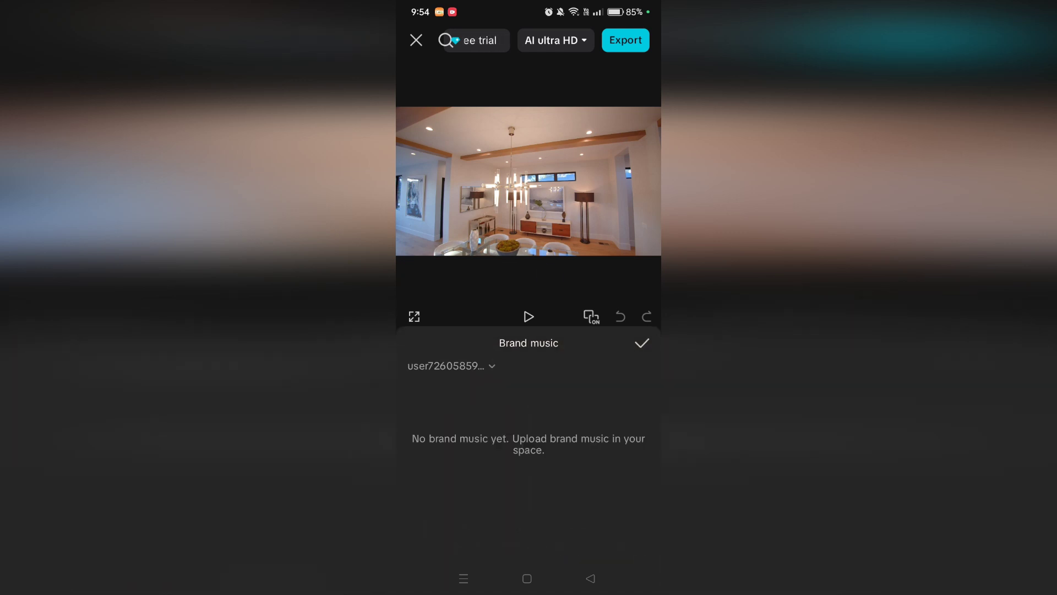
left_click(642, 344)
left_click_drag(558, 523, 479, 532)
left_click(633, 527)
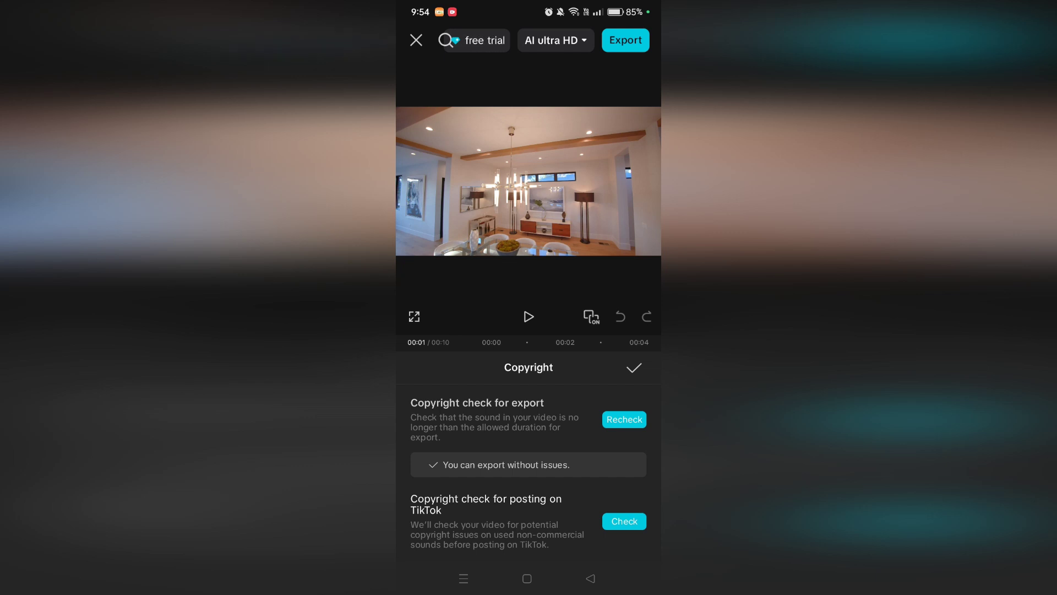
left_click(592, 577)
left_click(414, 537)
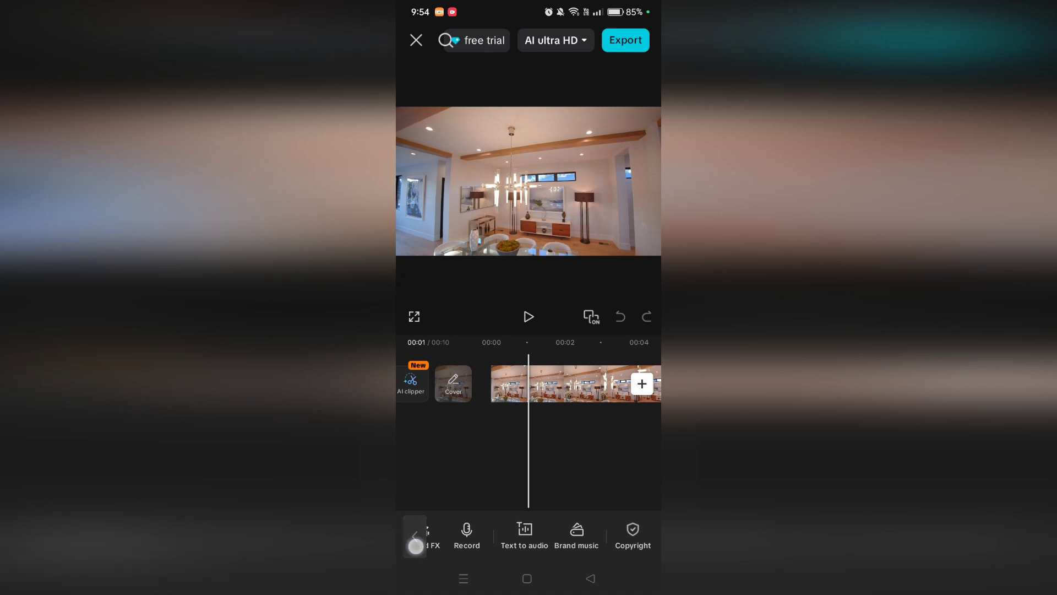
- Add a text overlay reading "Cool" at about 00:02 on the timeline
left_click_drag(520, 388, 486, 388)
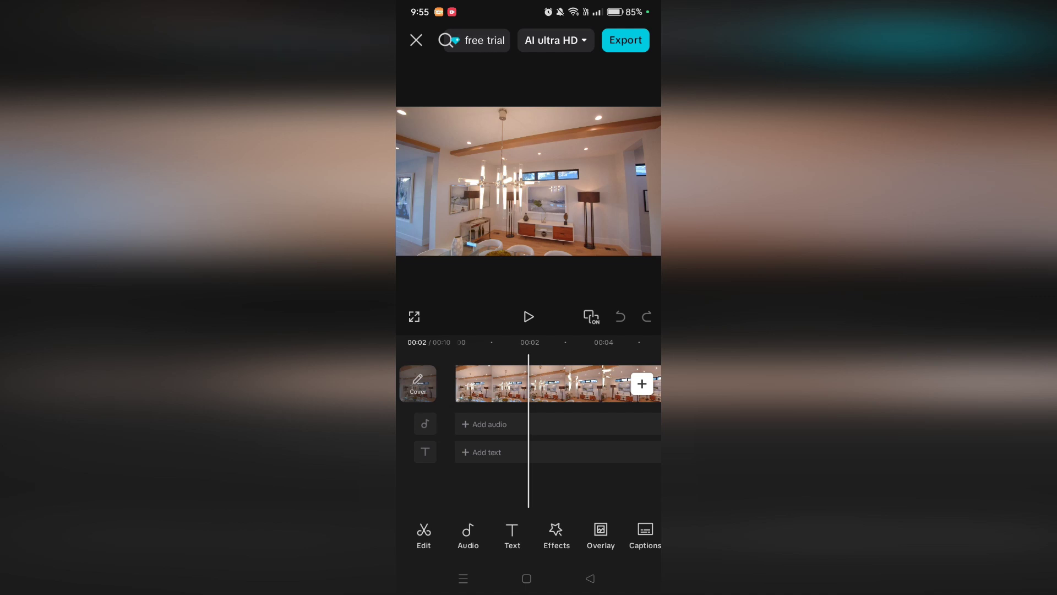
left_click(512, 534)
left_click(554, 534)
left_click(455, 534)
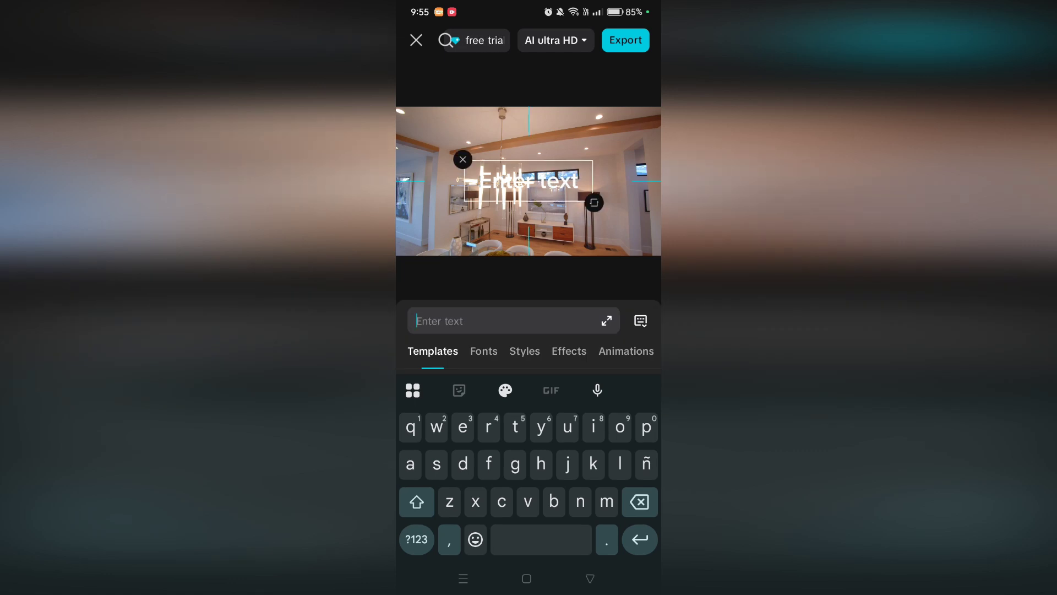
left_click(590, 278)
type("Cool")
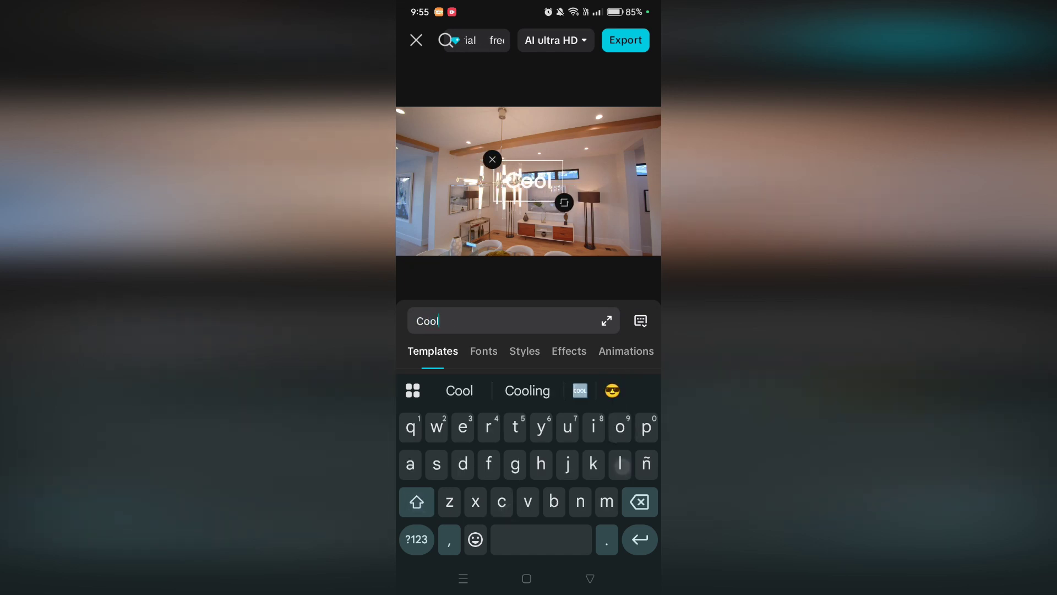
- Apply the CAPITAL template from the Trending category to the Cool text and preview it in the video
key("Escape")
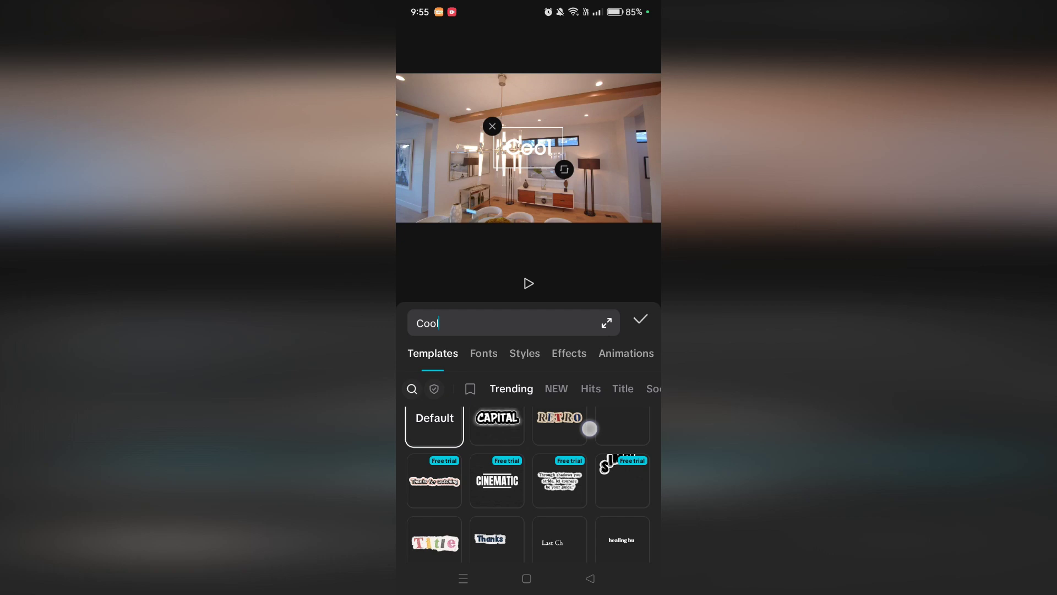
left_click(497, 429)
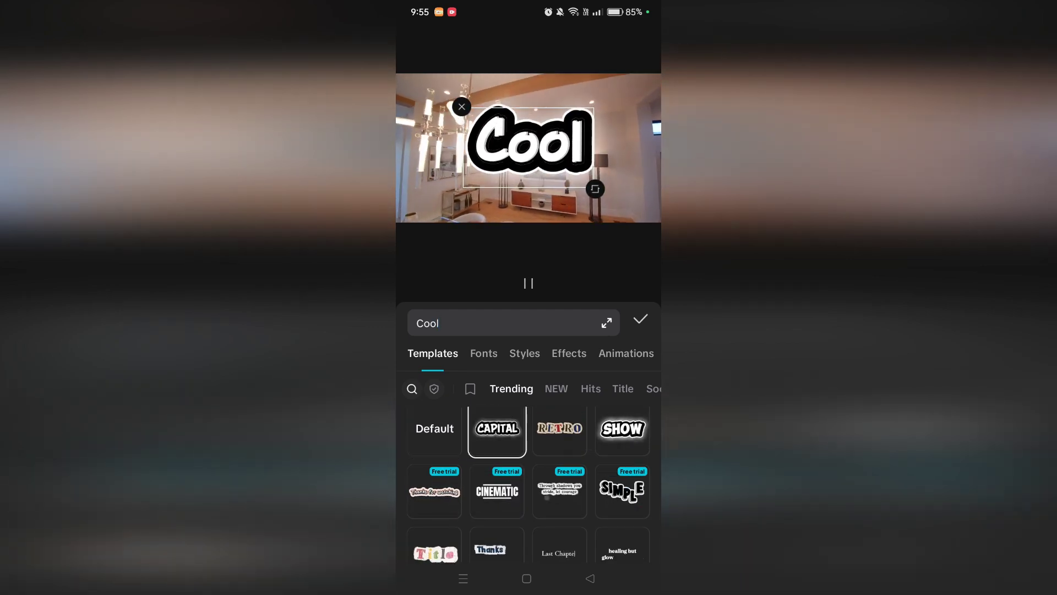
key("Escape")
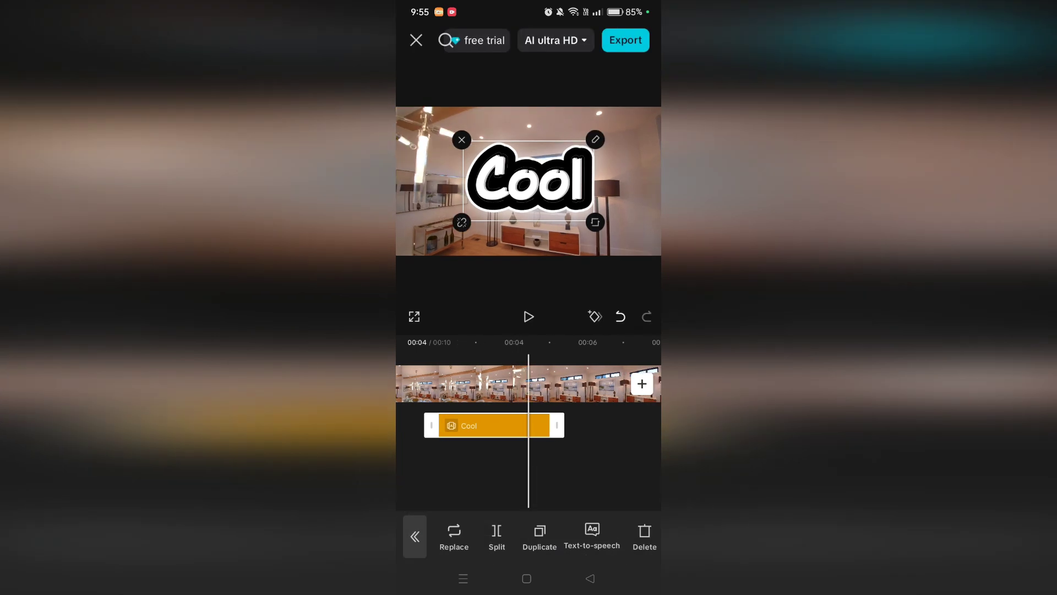
left_click_drag(588, 474, 655, 472)
left_click(529, 316)
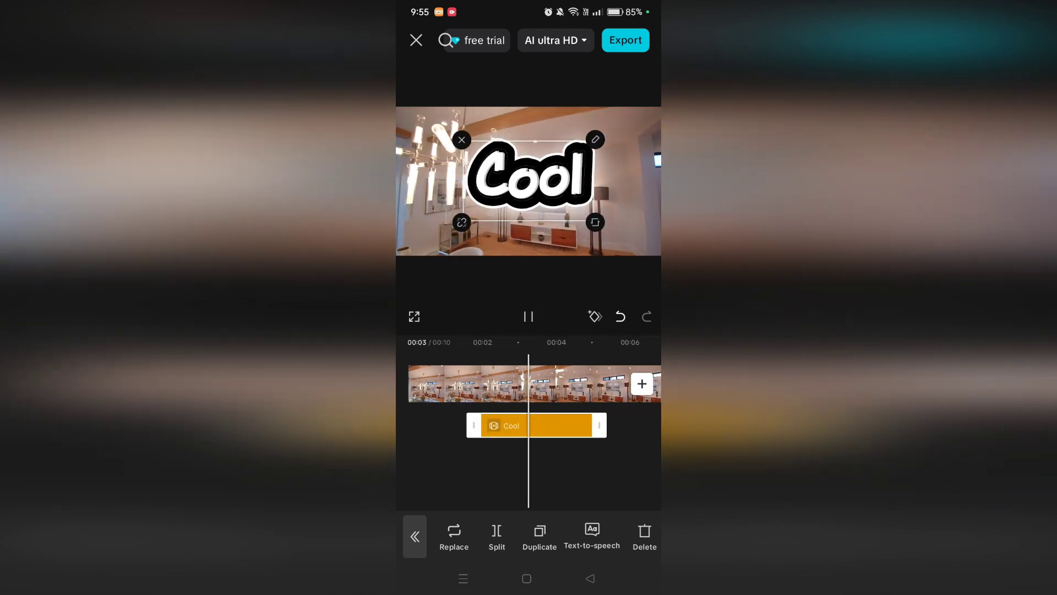
- Change the font of the Cool text to Rubik and preview the result
double_click(519, 425)
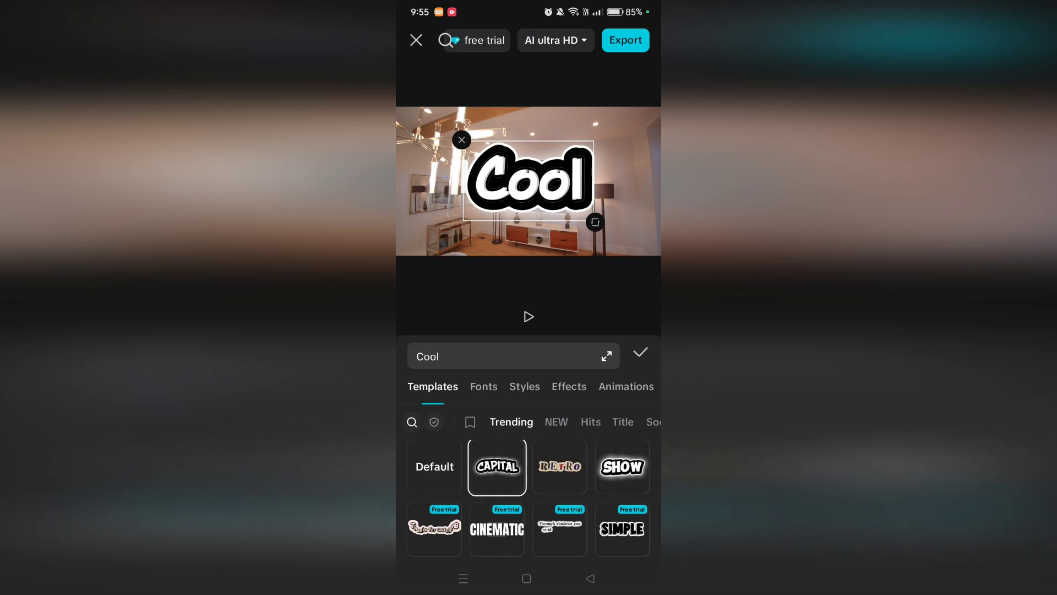
left_click(483, 386)
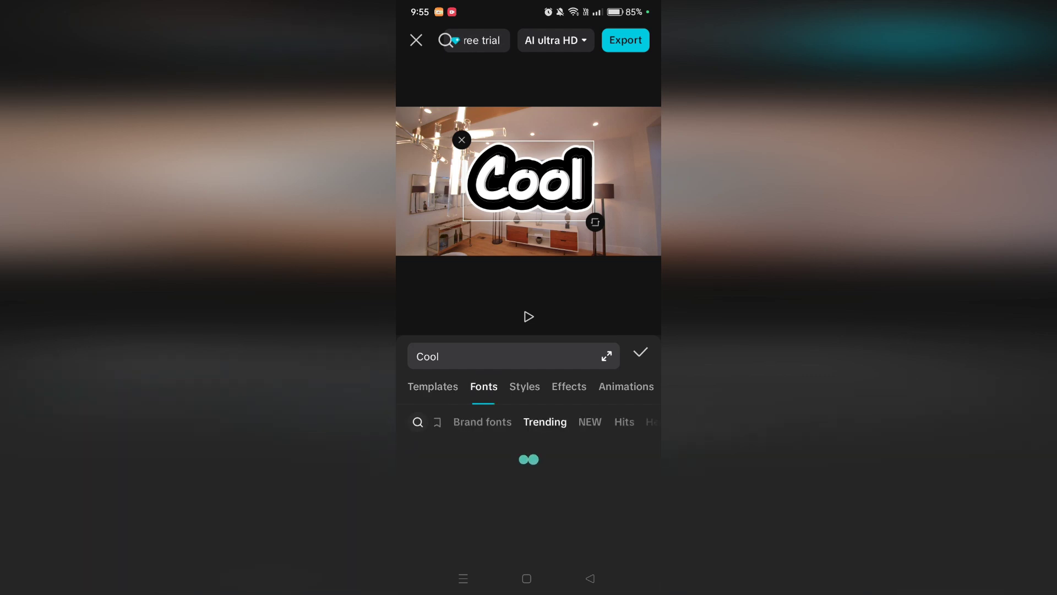
left_click_drag(594, 492, 595, 467)
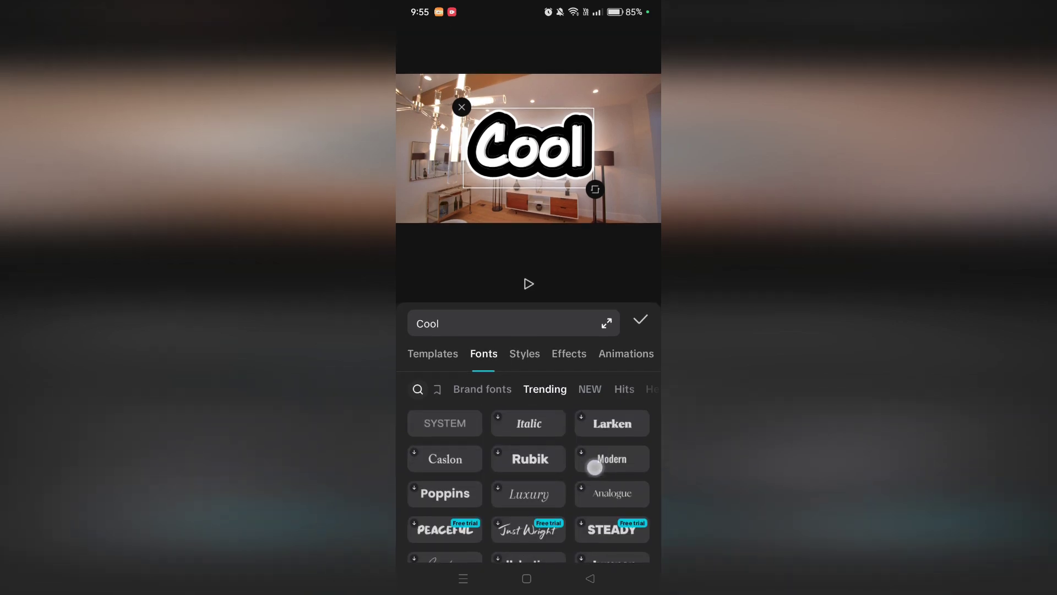
left_click(530, 458)
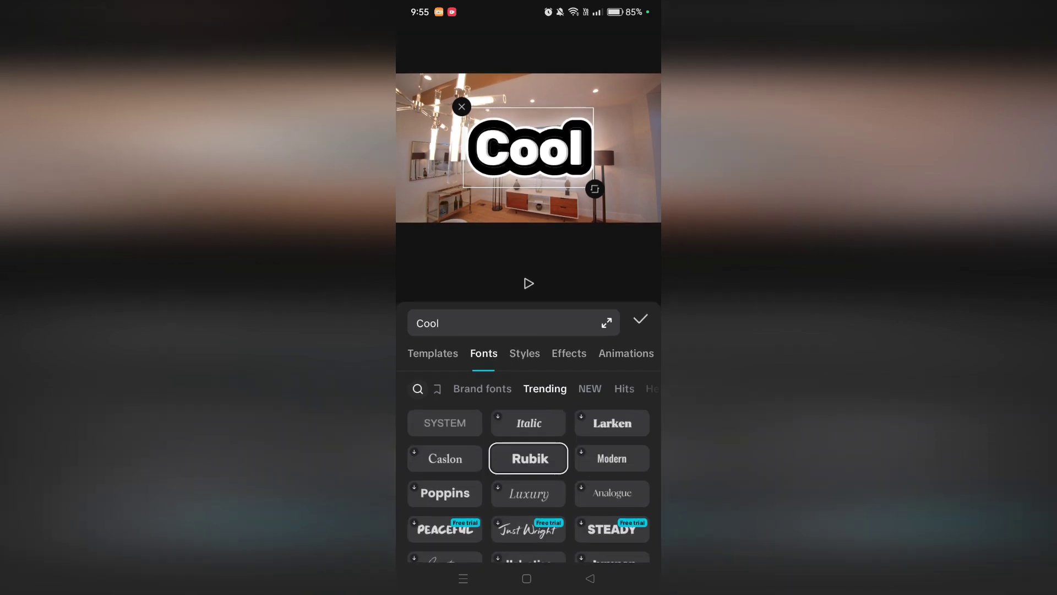
left_click(529, 283)
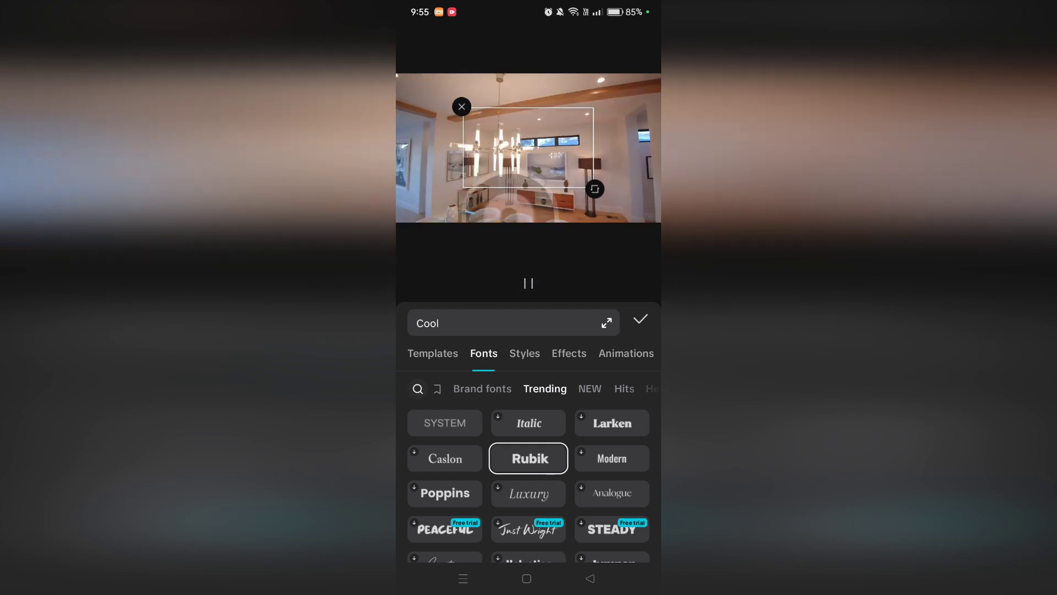
left_click(534, 281)
- Give the Cool text the Typewriter entrance animation
left_click_drag(489, 357, 406, 358)
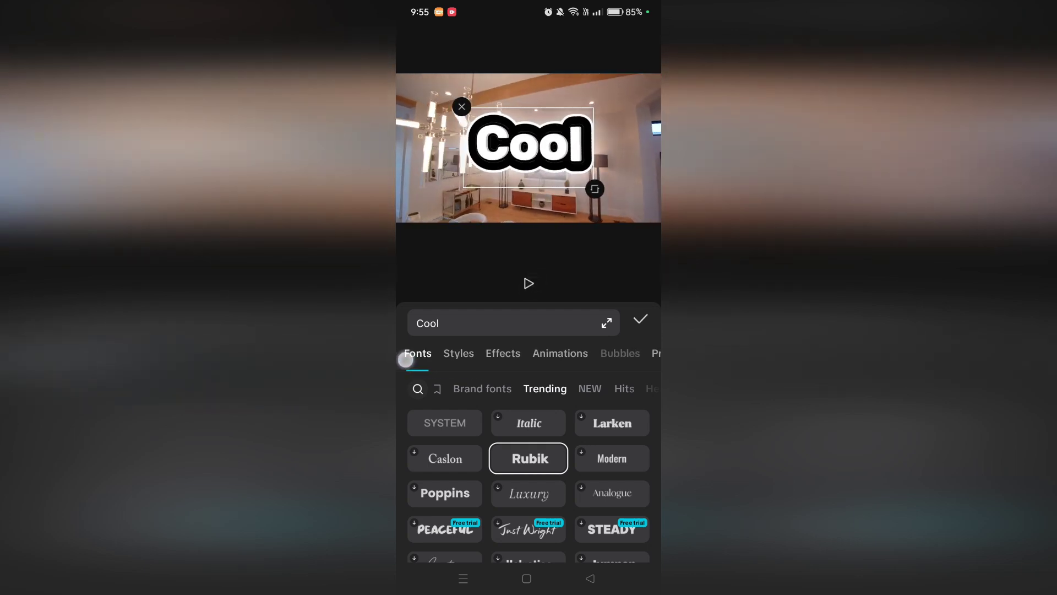
left_click(551, 357)
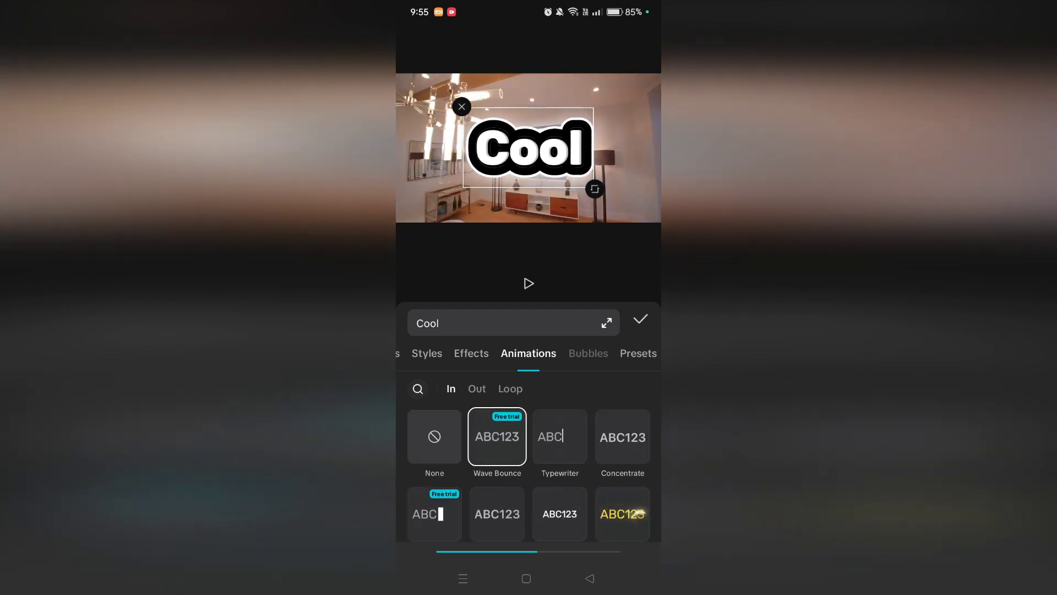
left_click_drag(597, 450, 597, 412)
left_click_drag(618, 453, 618, 489)
left_click_drag(531, 354, 578, 358)
left_click(420, 353)
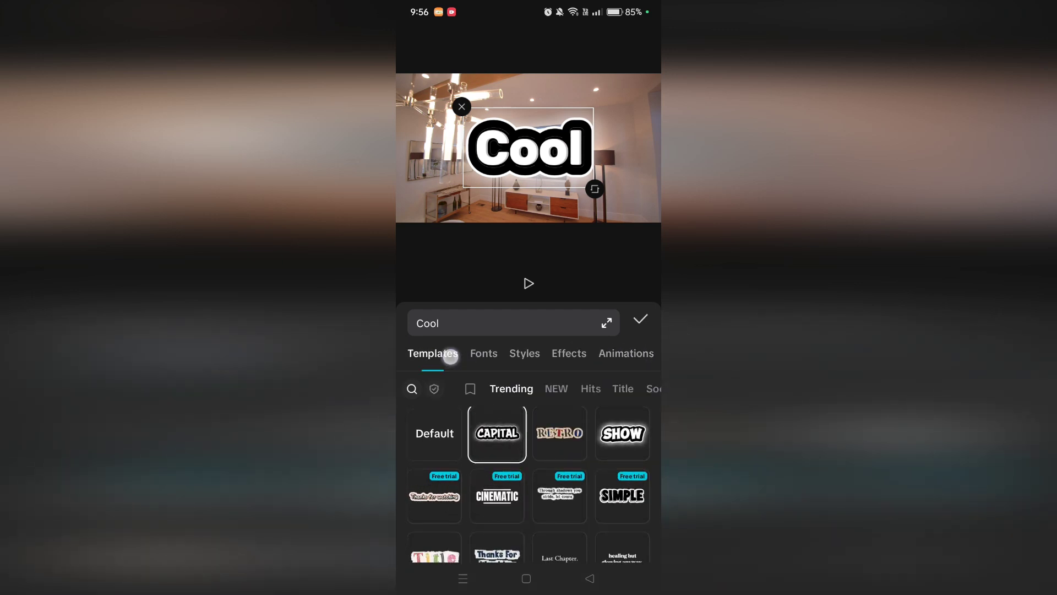
left_click_drag(531, 358, 468, 358)
left_click(562, 353)
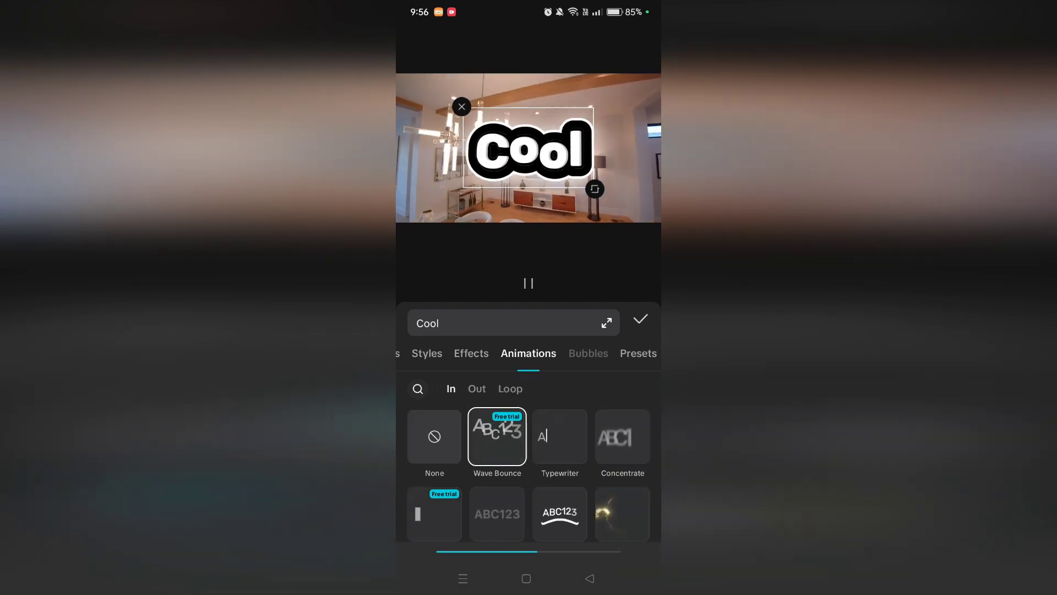
left_click(560, 436)
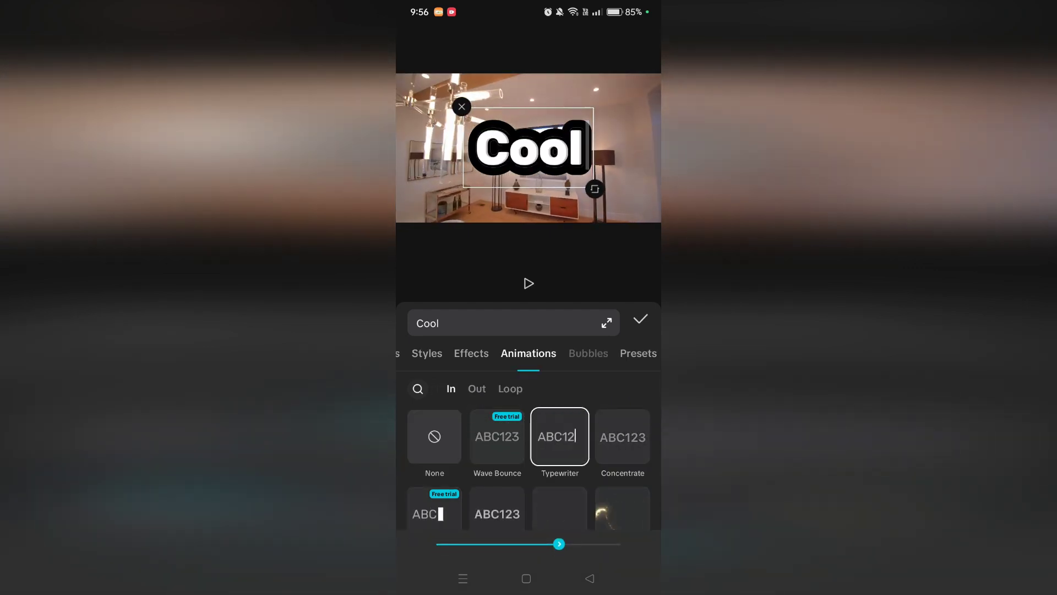
- Add the Fade Out exit animation and the Floating Letters loop animation to the Cool text, and accept the text settings
left_click(477, 388)
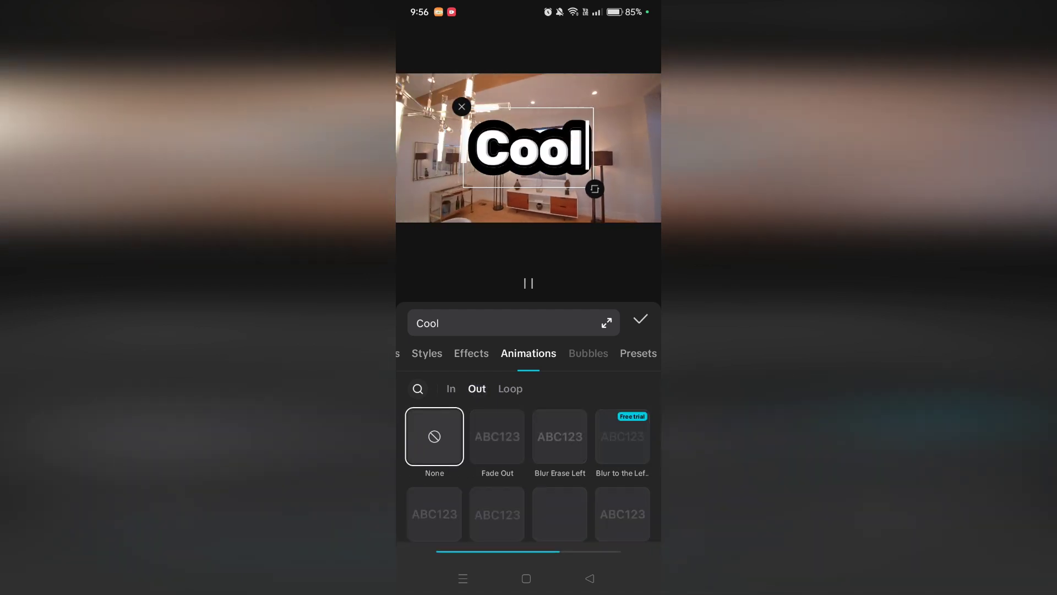
left_click(494, 439)
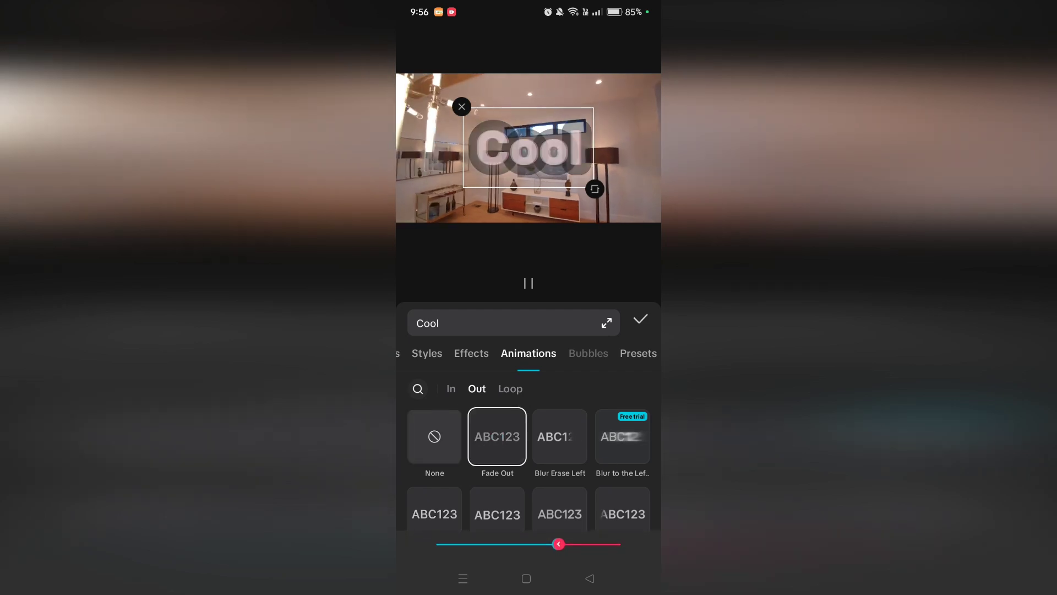
scroll(601, 441, "down", 1)
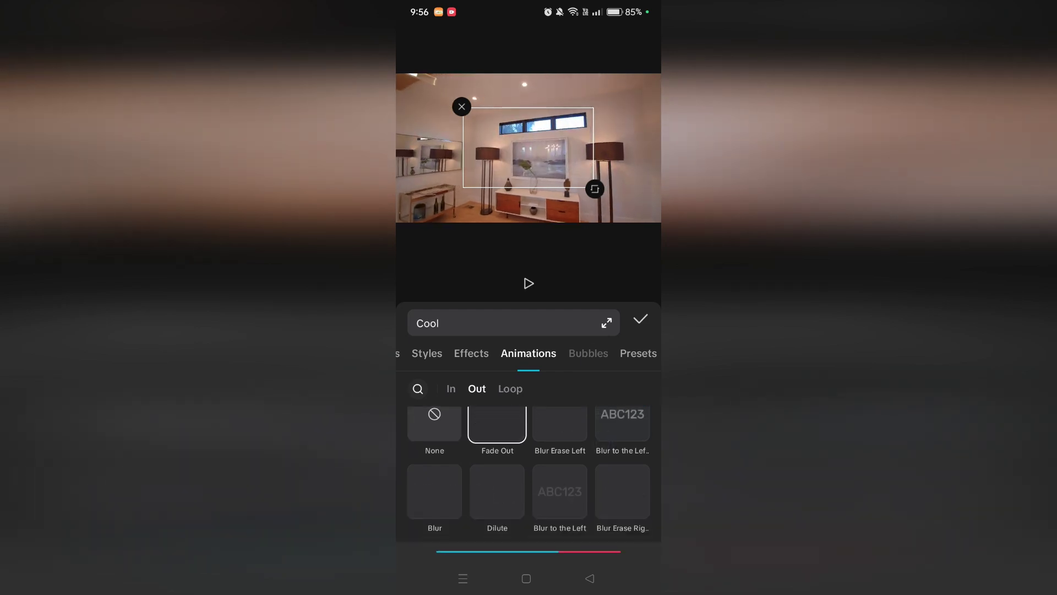
left_click(510, 389)
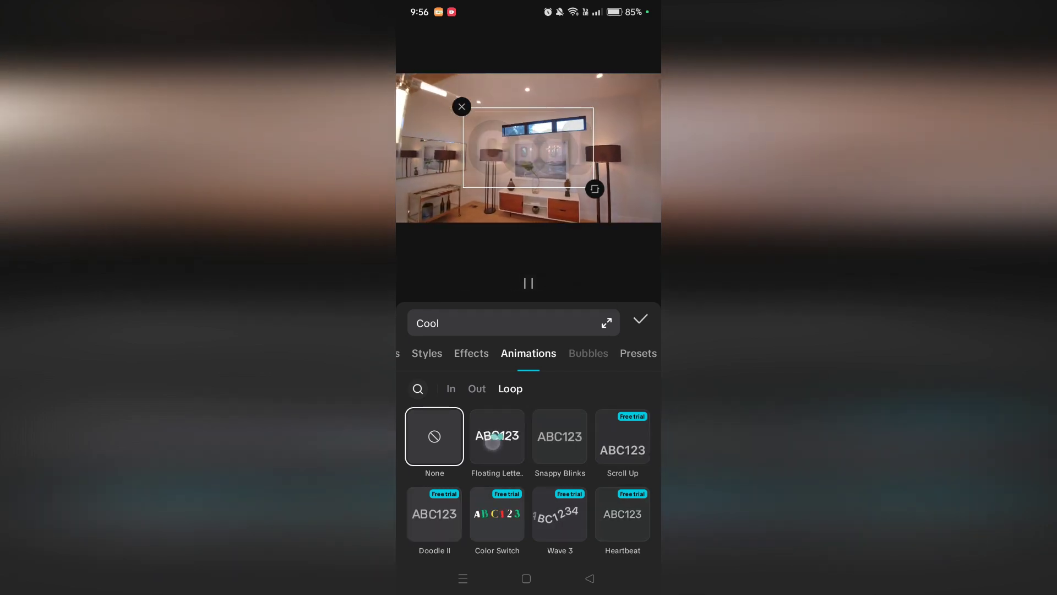
left_click(497, 436)
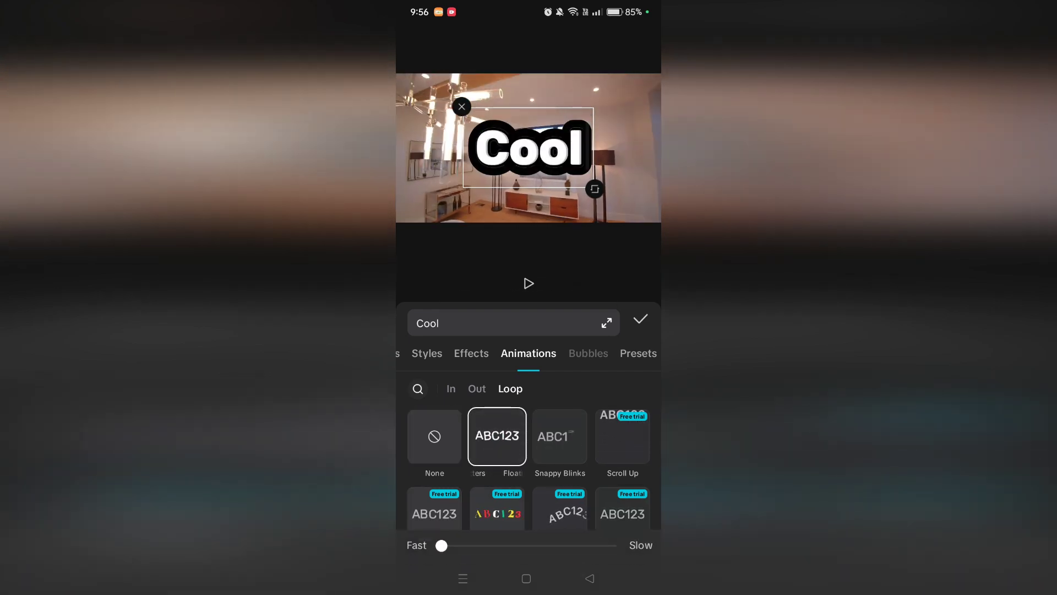
left_click(641, 318)
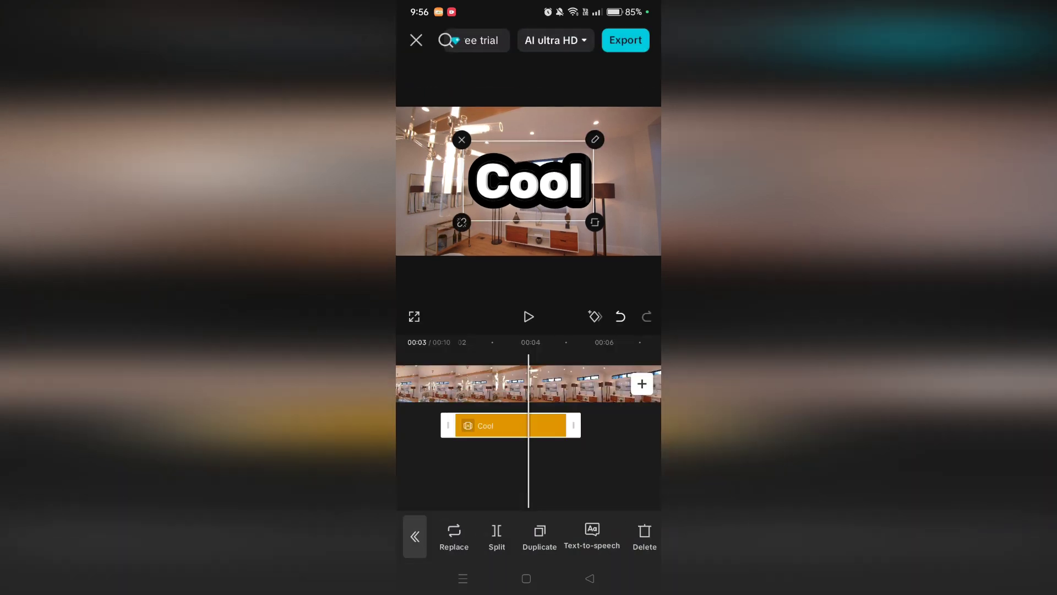
- Play back the start of the clip to preview the animated Cool text
left_click_drag(602, 460, 668, 461)
left_click_drag(568, 484, 590, 484)
left_click(529, 316)
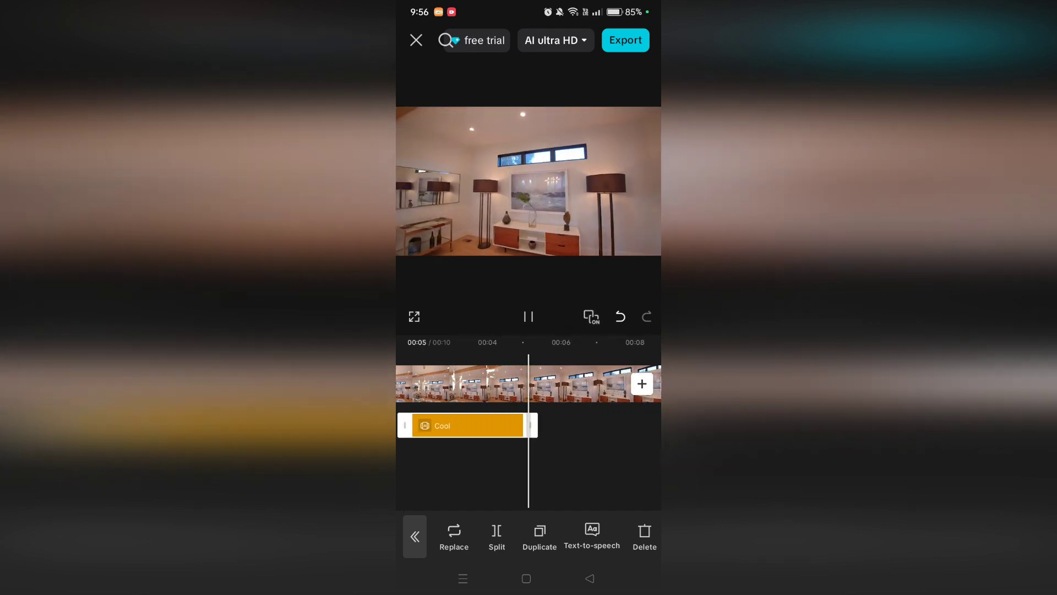
left_click(528, 316)
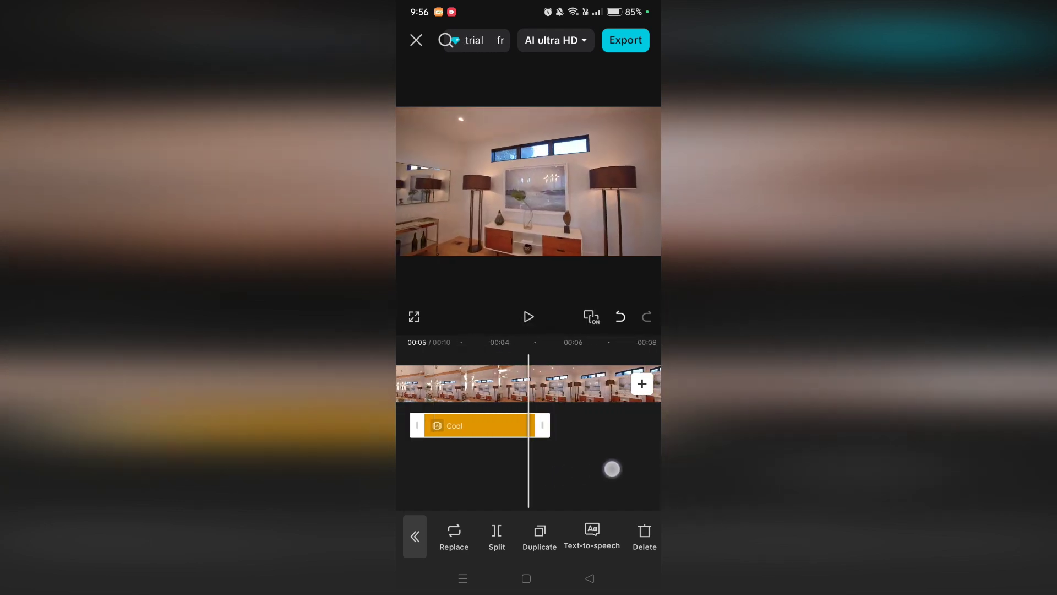
- Reopen the Cool text's settings, examine the Trending fonts and the NEW text effects, and close the project
left_click_drag(599, 470, 658, 468)
left_click(523, 429)
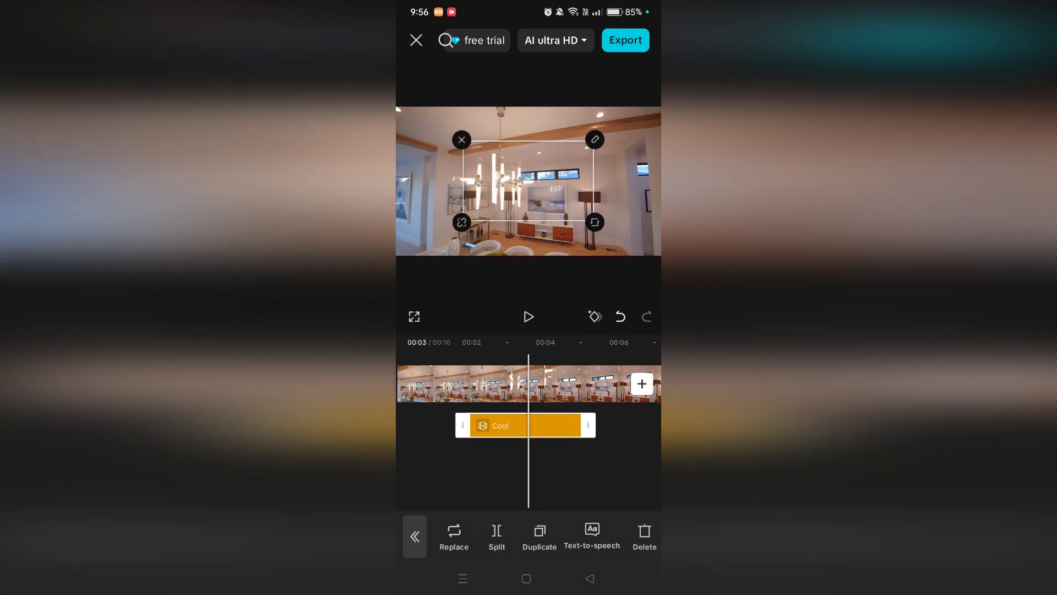
left_click(523, 429)
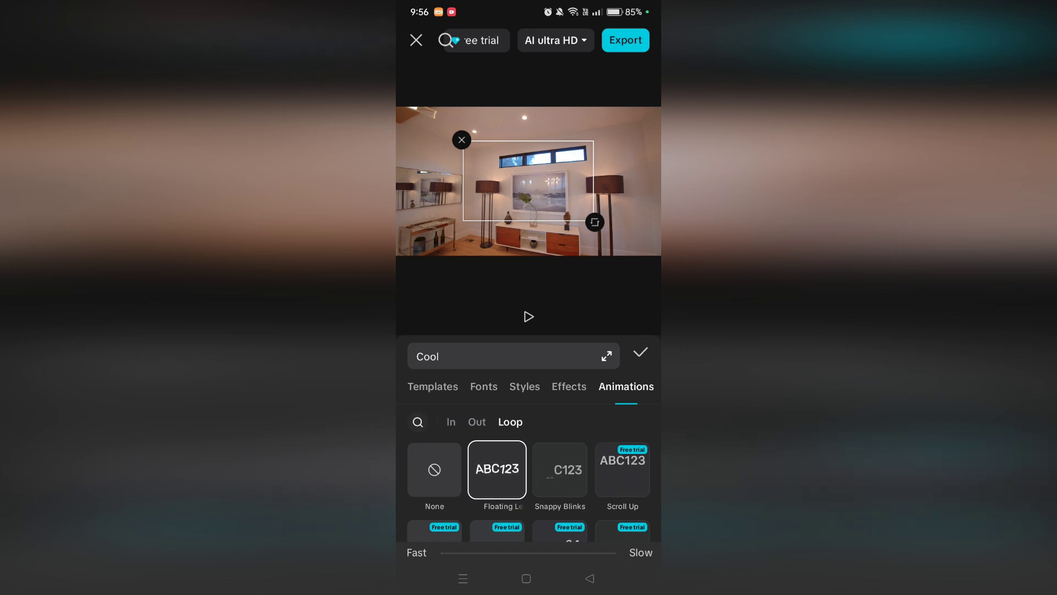
left_click(484, 386)
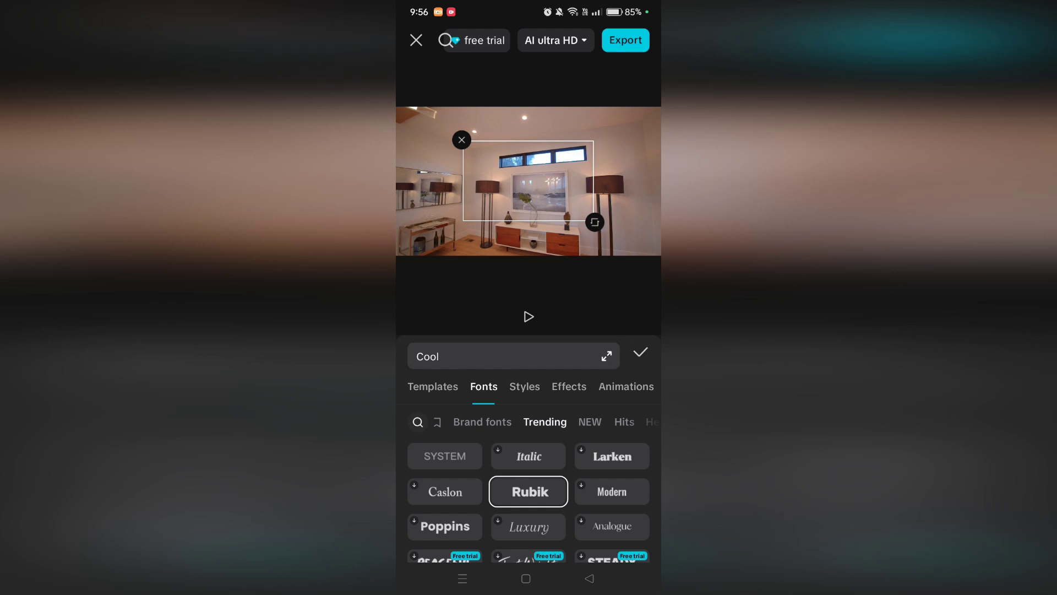
left_click(569, 387)
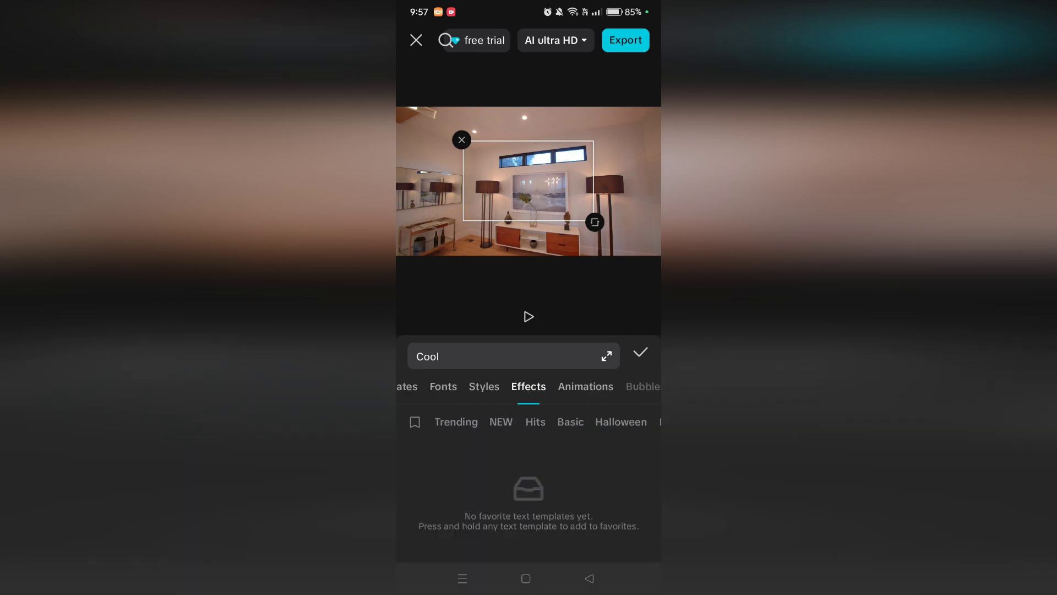
left_click(500, 422)
left_click(611, 309)
left_click(416, 40)
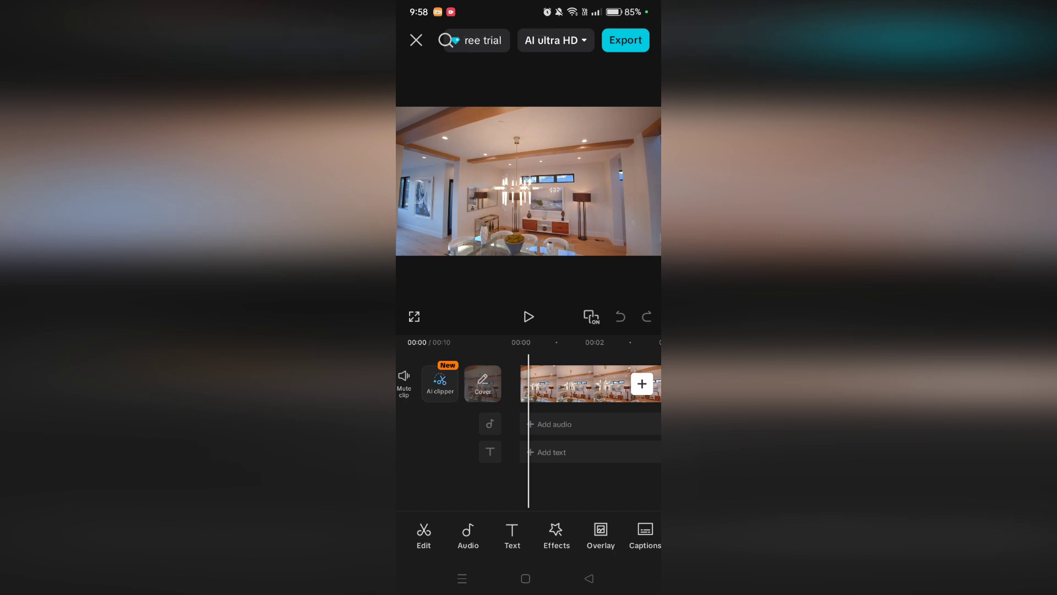
- Set the video export to 4k resolution, a frame rate of 60 and a High code rate, and start the export
left_click(556, 40)
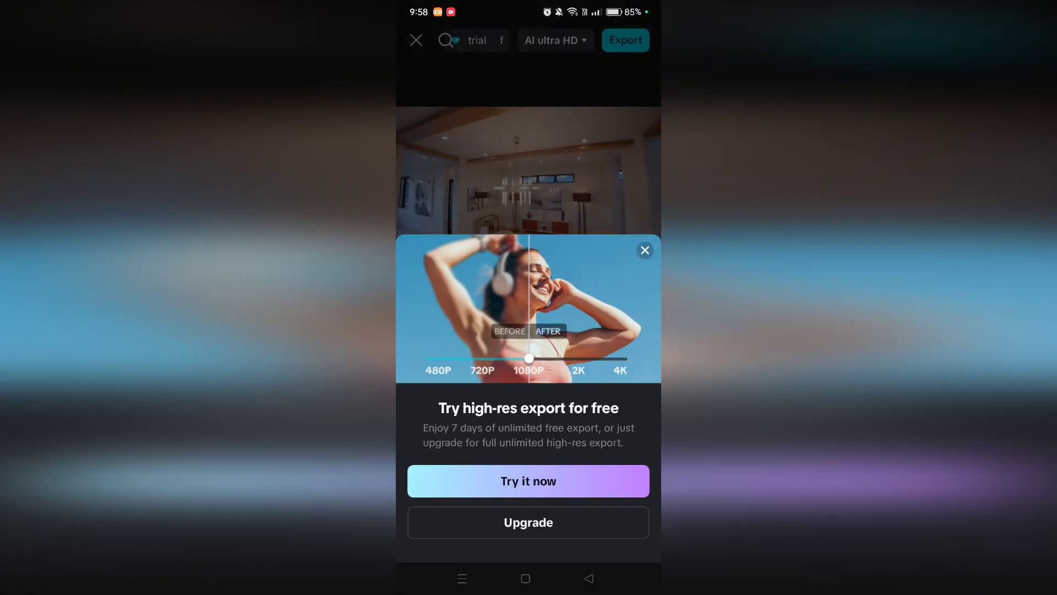
left_click(645, 250)
left_click(556, 41)
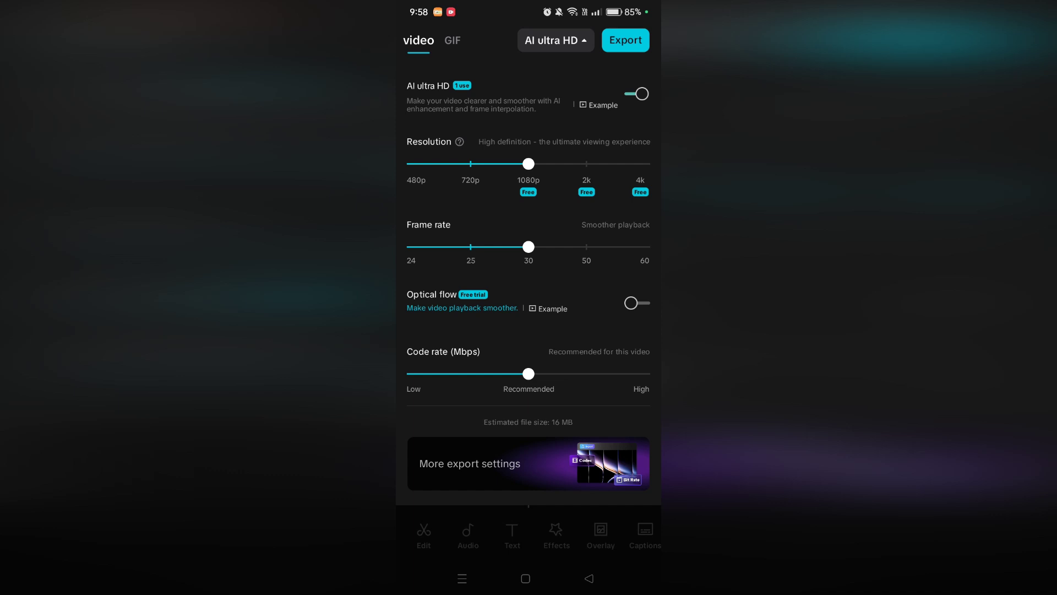
left_click_drag(529, 164, 644, 163)
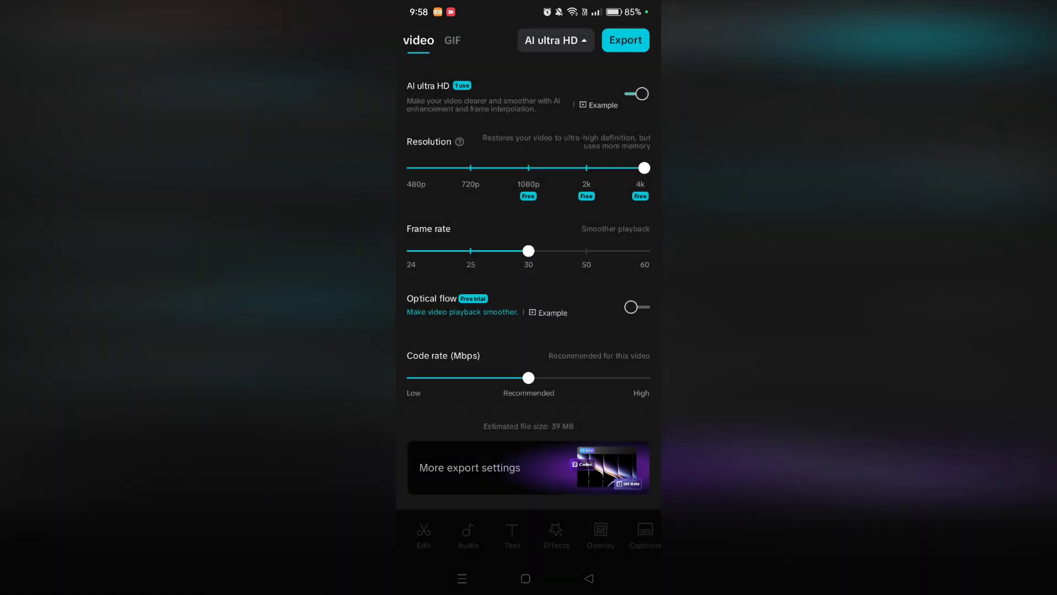
left_click_drag(529, 250, 644, 251)
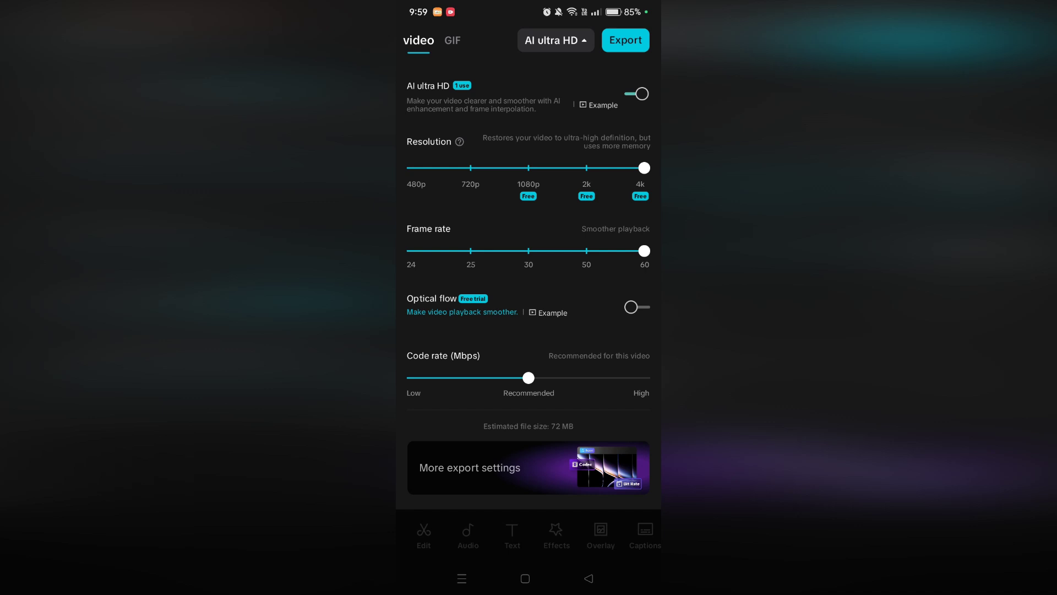
left_click_drag(528, 378, 645, 378)
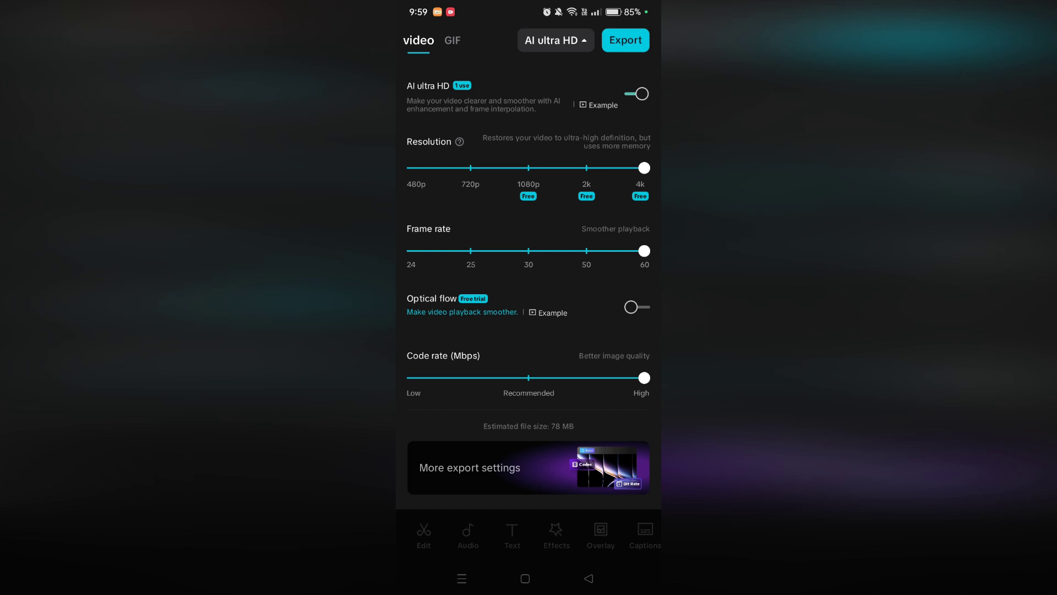
left_click(626, 40)
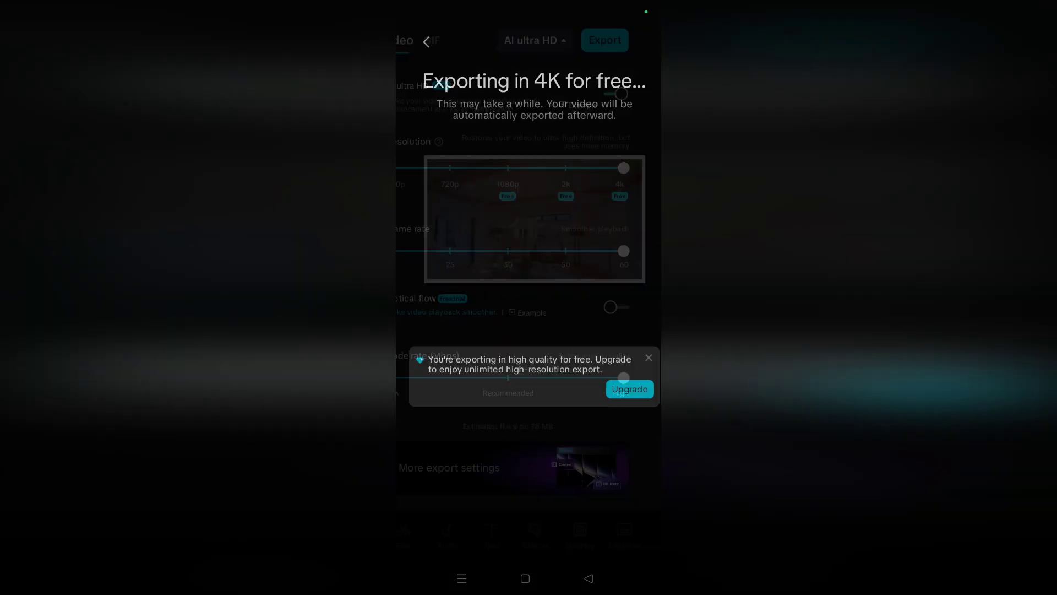